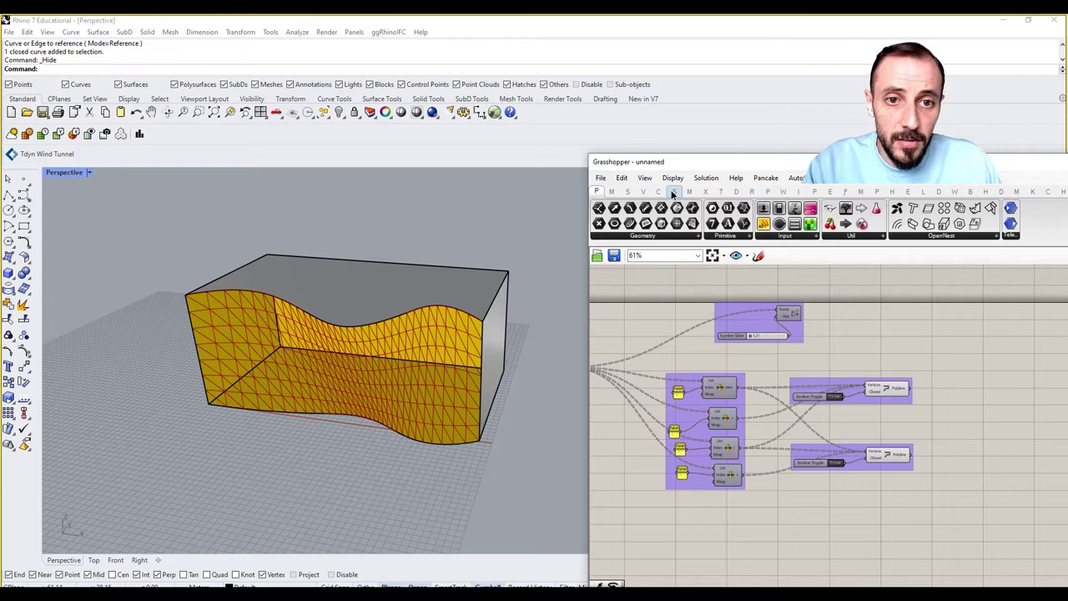
# Add a 4Point Surface component and connect the first three List Item outputs to its corners A, B and C
pyautogui.click(672, 192)
pyautogui.click(692, 236)
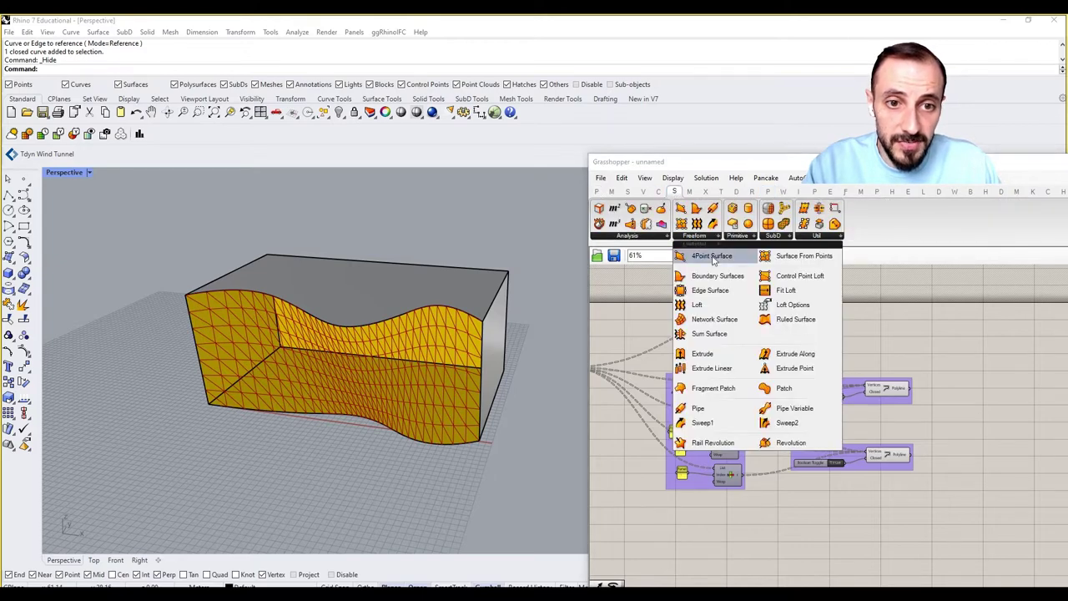
pyautogui.click(891, 336)
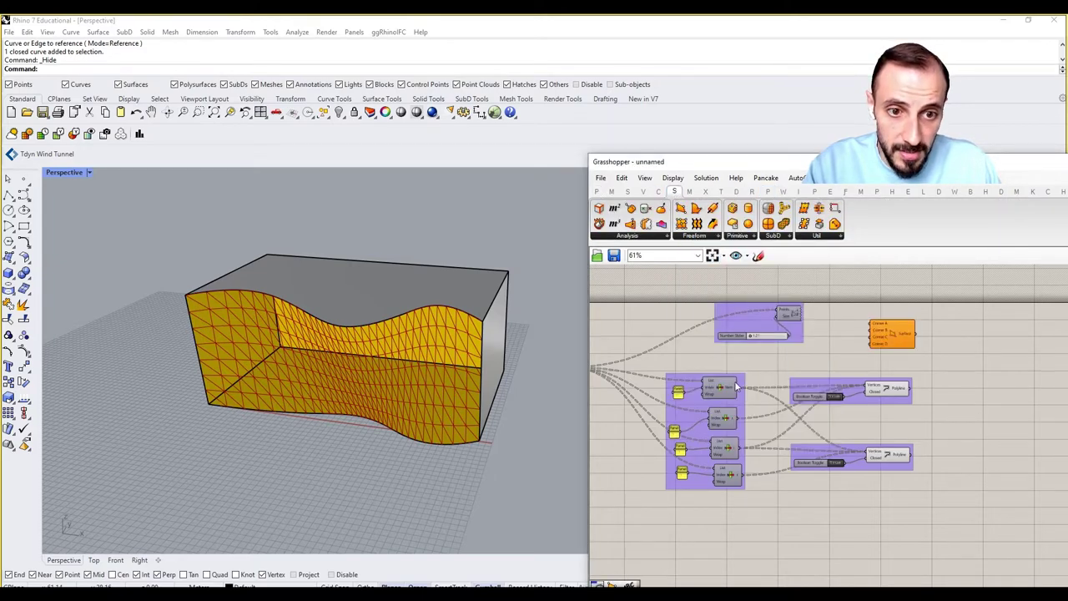
pyautogui.moveTo(735, 386); pyautogui.dragTo(870, 324)
pyautogui.moveTo(736, 417); pyautogui.dragTo(870, 337)
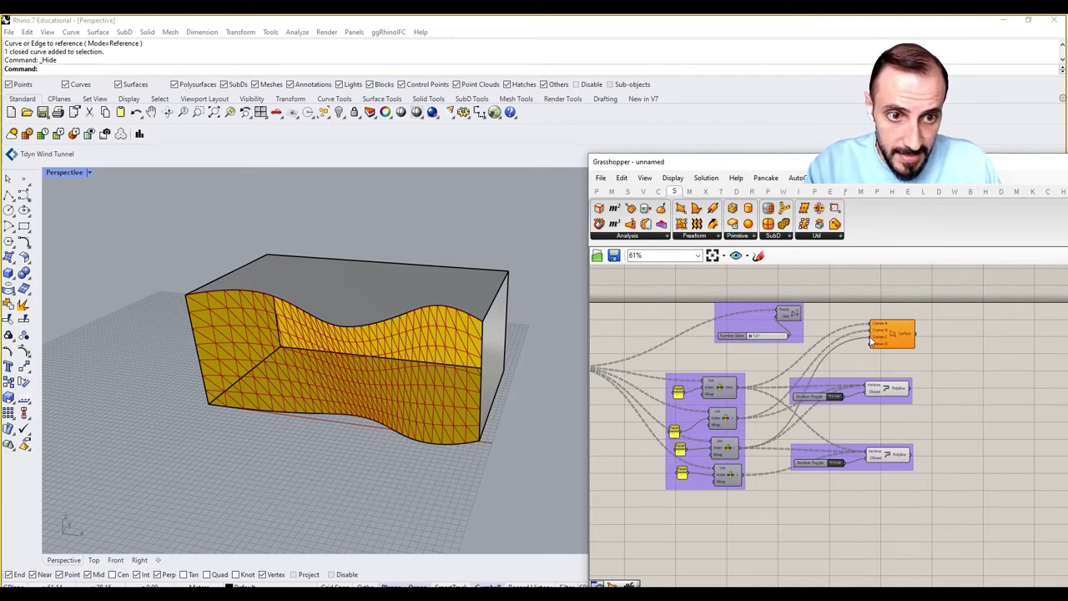
pyautogui.click(909, 330)
pyautogui.click(923, 308)
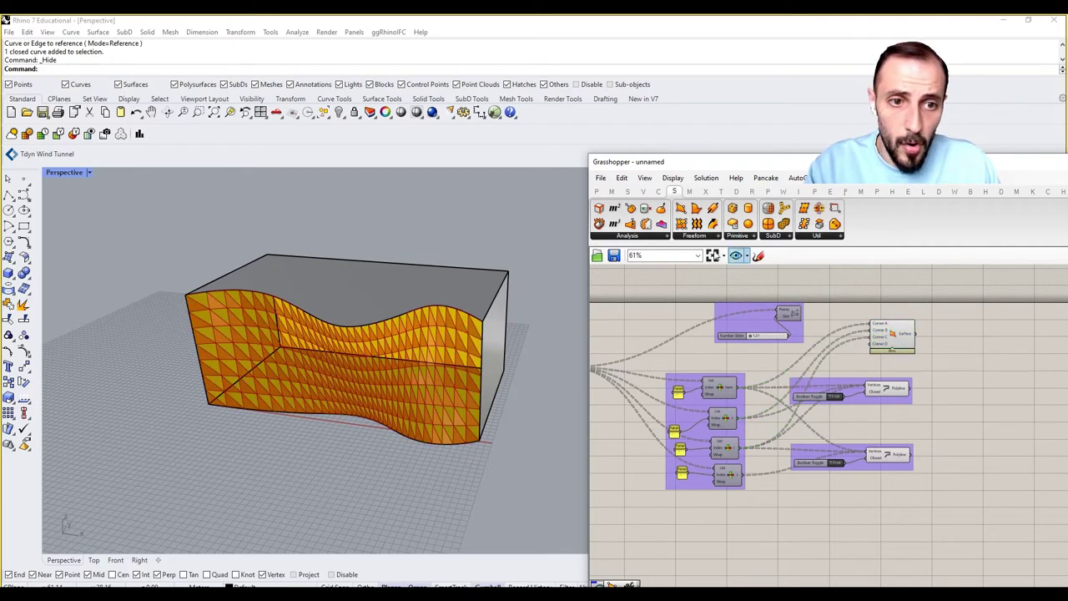
# Add a Boundary Surfaces component and feed its edges from the upper Polyline component
pyautogui.moveTo(695, 211); pyautogui.dragTo(965, 406)
pyautogui.moveTo(972, 402); pyautogui.dragTo(966, 382)
pyautogui.click(975, 367)
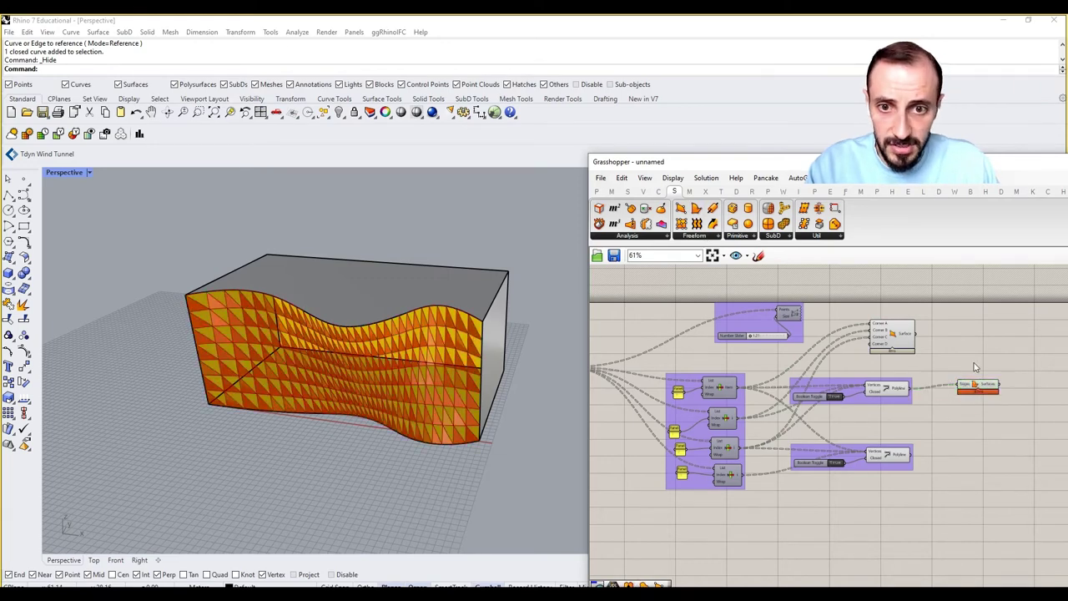
# Delete the 4Point Surface component from the definition
pyautogui.click(899, 344)
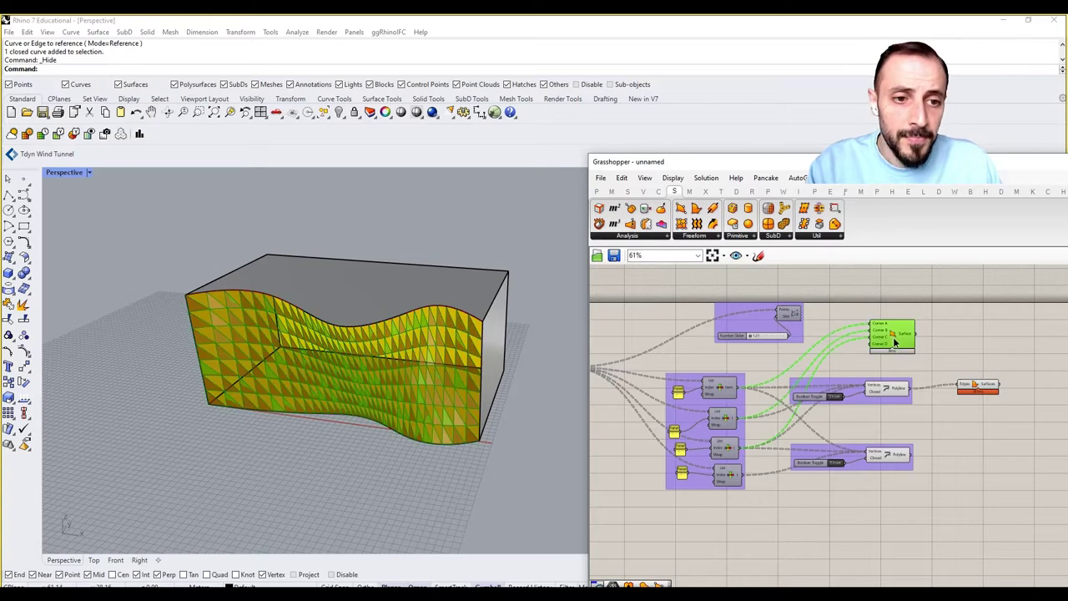
pyautogui.click(928, 334)
pyautogui.click(882, 337)
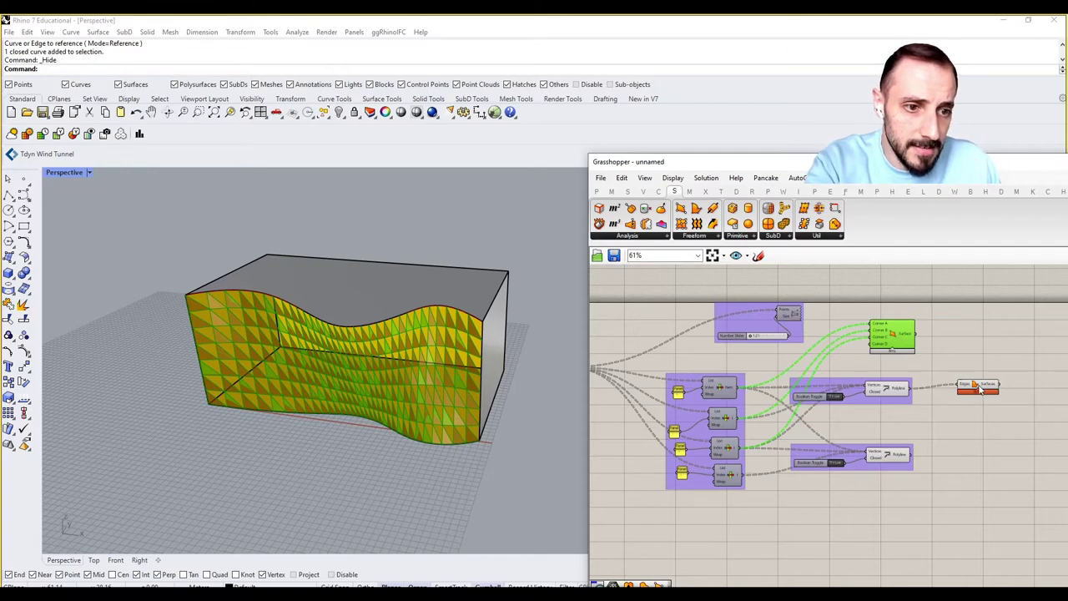
pyautogui.press('Delete')
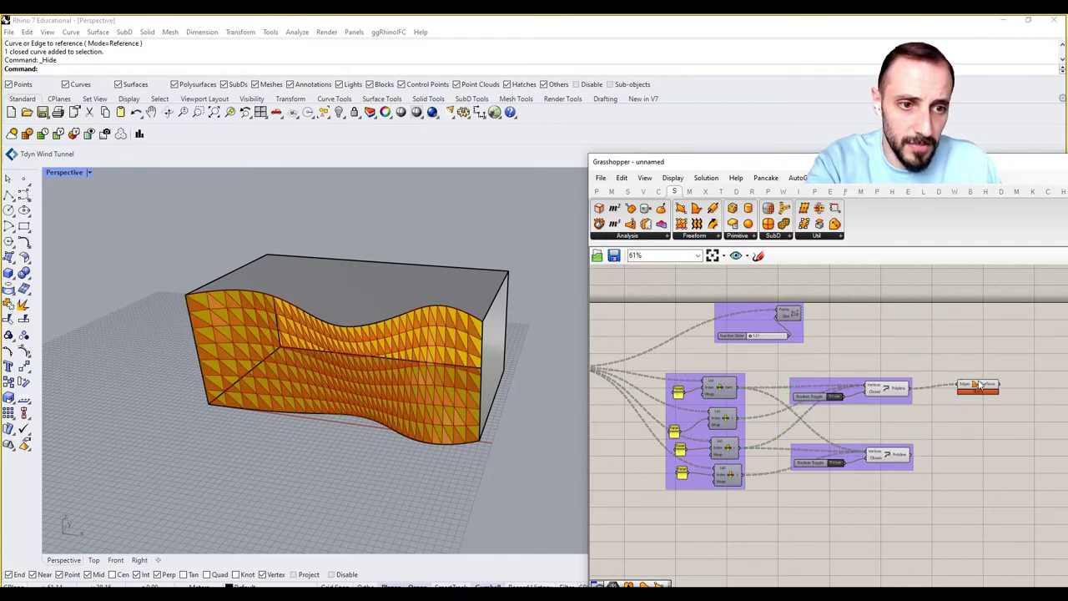
# Duplicate the Boundary Surfaces component, feed the copy from the lower Polyline, and check both sets of triangular panels
pyautogui.click(981, 386)
pyautogui.keyDown('alt'); pyautogui.moveTo(983, 384); pyautogui.dragTo(977, 434); pyautogui.keyUp('alt')
pyautogui.moveTo(911, 456); pyautogui.dragTo(953, 434)
pyautogui.moveTo(970, 434); pyautogui.dragTo(972, 451)
pyautogui.click(972, 427)
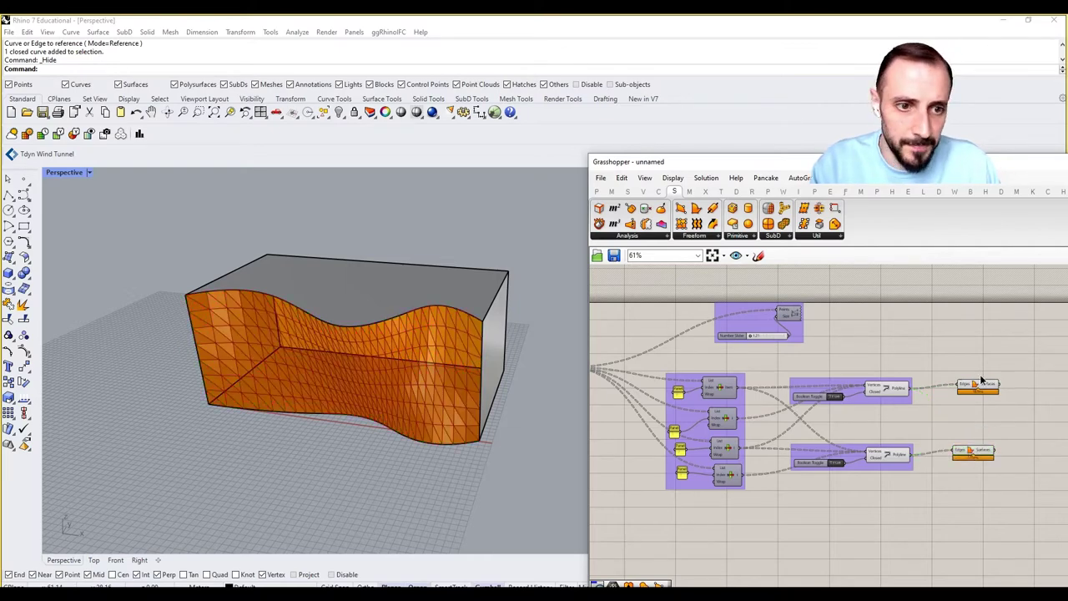
pyautogui.click(981, 385)
pyautogui.click(973, 452)
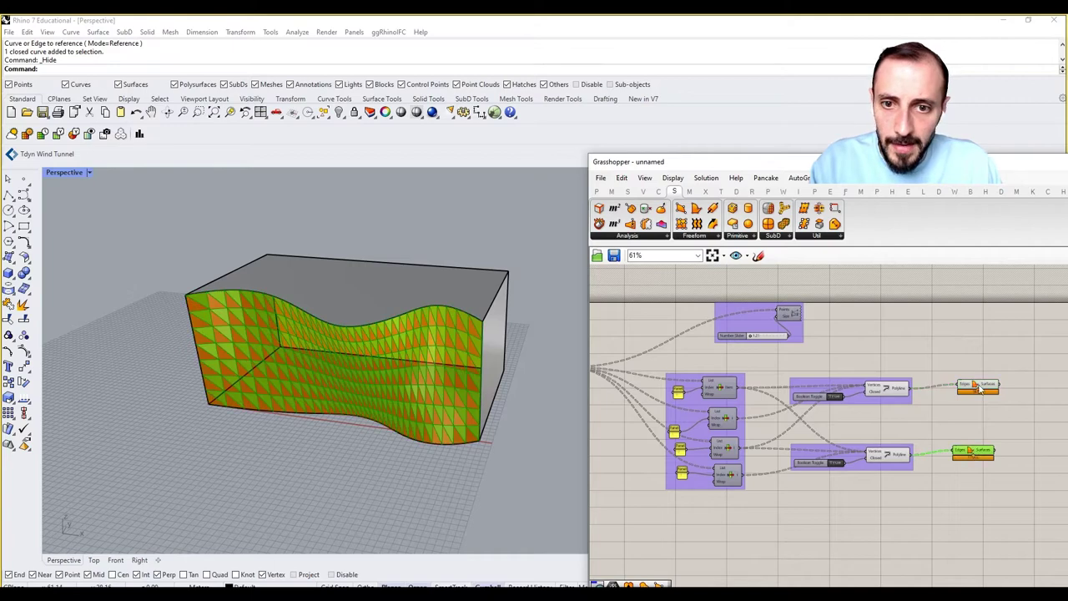
pyautogui.click(981, 384)
# Add a Custom Preview and a Colour Swatch component beside the Boundary Surfaces components
pyautogui.moveTo(960, 383); pyautogui.dragTo(847, 381, button='right')
pyautogui.click(925, 358)
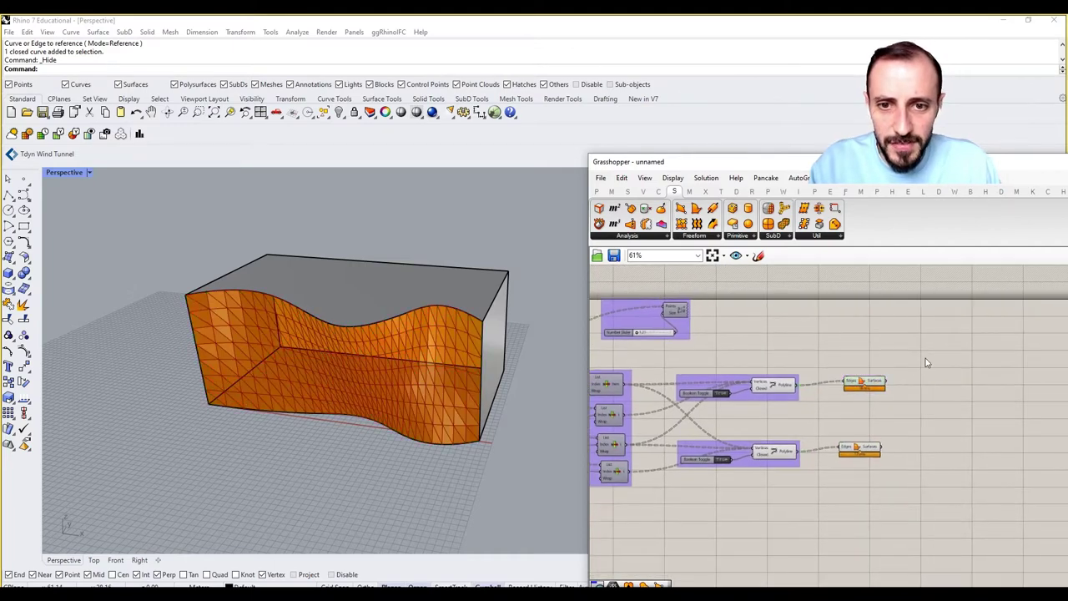
pyautogui.doubleClick(924, 363)
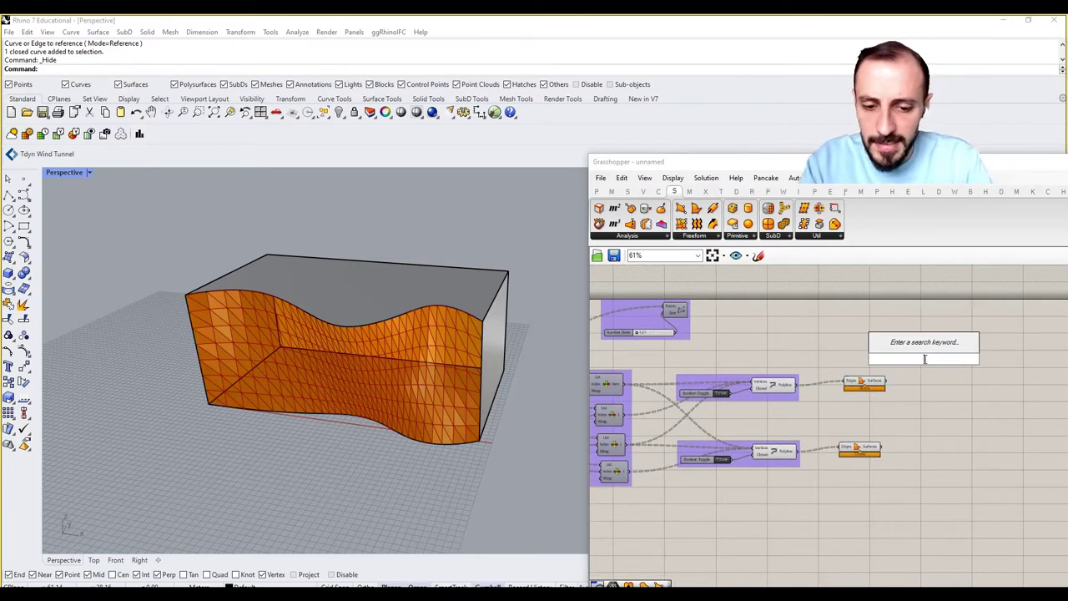
pyautogui.write('previ')
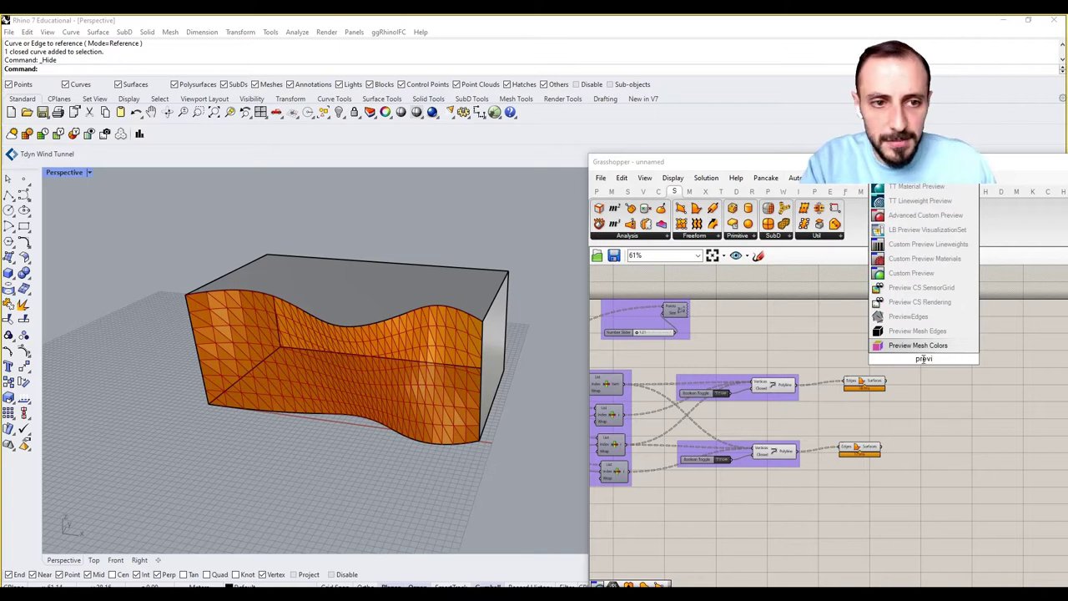
pyautogui.click(931, 278)
pyautogui.doubleClick(938, 415)
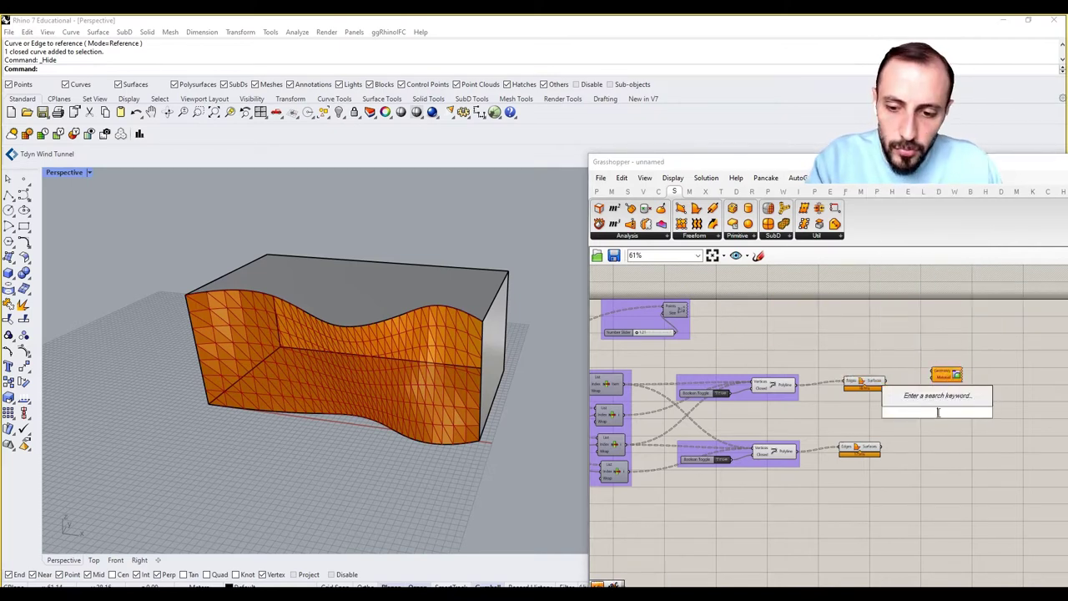
pyautogui.write('swatch')
pyautogui.click(926, 398)
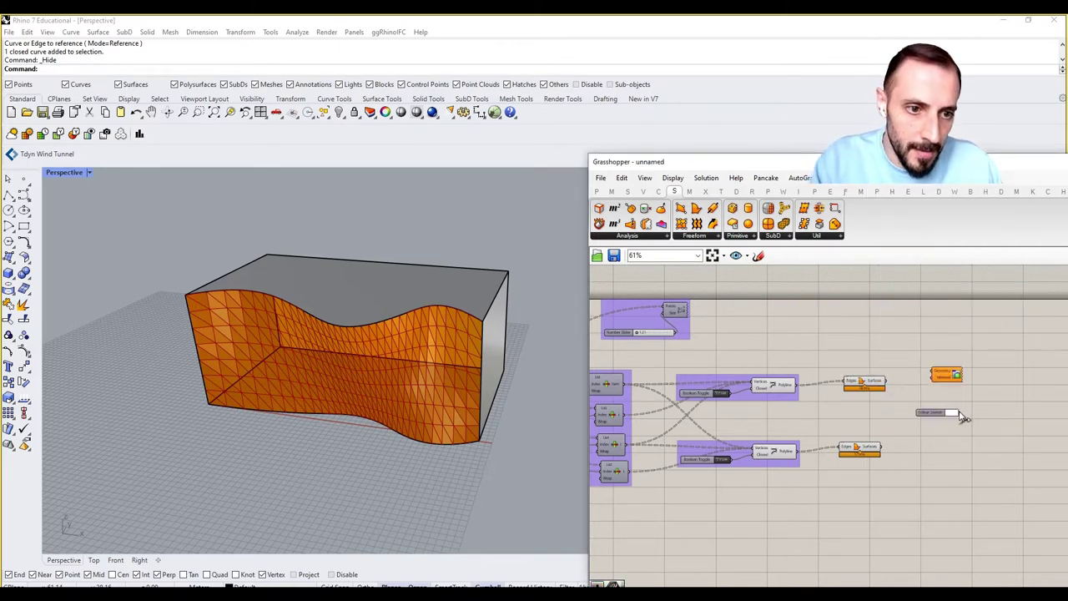
# Wire the preview and swatch to the upper surfaces, then duplicate the pair for the lower surfaces with a black swatch
pyautogui.moveTo(934, 390); pyautogui.dragTo(943, 518)
pyautogui.hotkey('ctrl', 'c')
pyautogui.hotkey('ctrl', 'v')
pyautogui.click(942, 477)
pyautogui.click(900, 494)
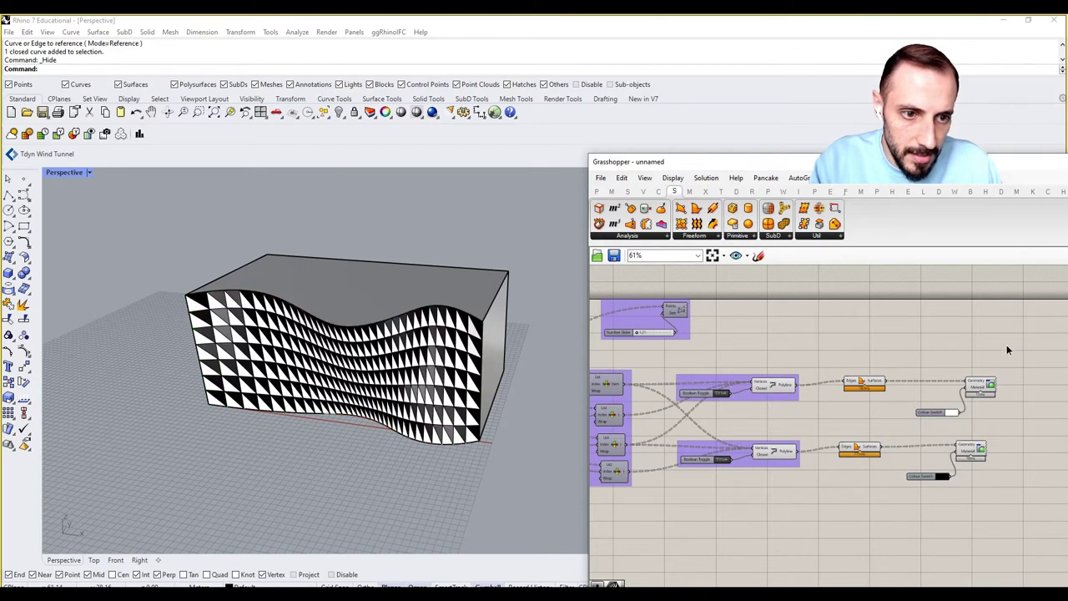
# Group each Custom Preview with its Colour Swatch, and put each Boundary Surfaces component in its own group
pyautogui.moveTo(1006, 346); pyautogui.dragTo(915, 519)
pyautogui.click(918, 518)
pyautogui.moveTo(1006, 366); pyautogui.dragTo(901, 417)
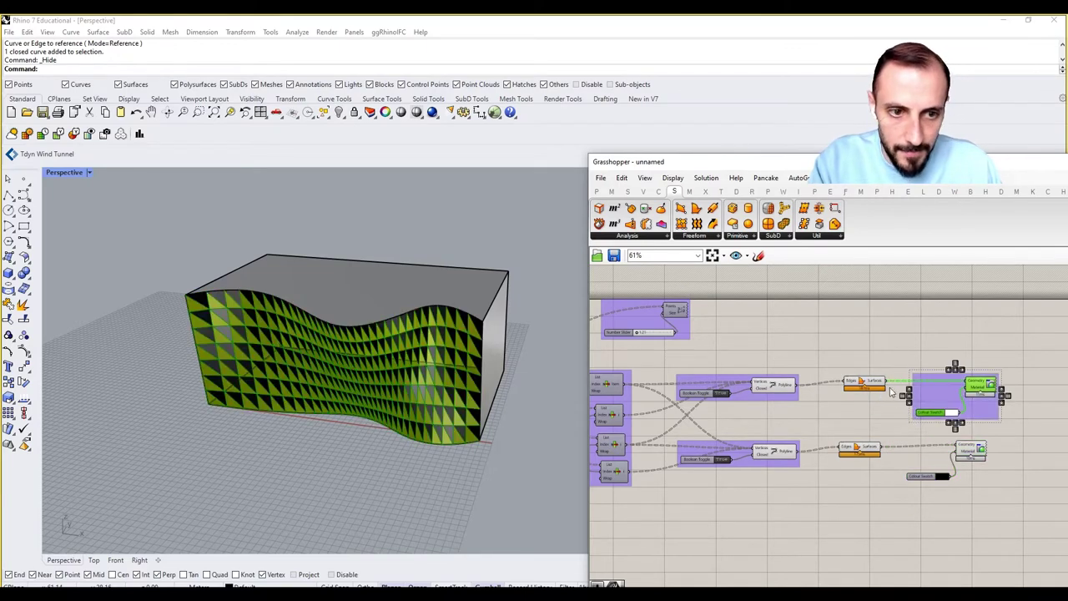
pyautogui.moveTo(892, 367); pyautogui.dragTo(848, 401)
pyautogui.hotkey('ctrl', 'g')
pyautogui.moveTo(896, 427); pyautogui.dragTo(846, 478)
pyautogui.hotkey('ctrl', 'g')
pyautogui.moveTo(1012, 448); pyautogui.dragTo(916, 501)
pyautogui.click(916, 507)
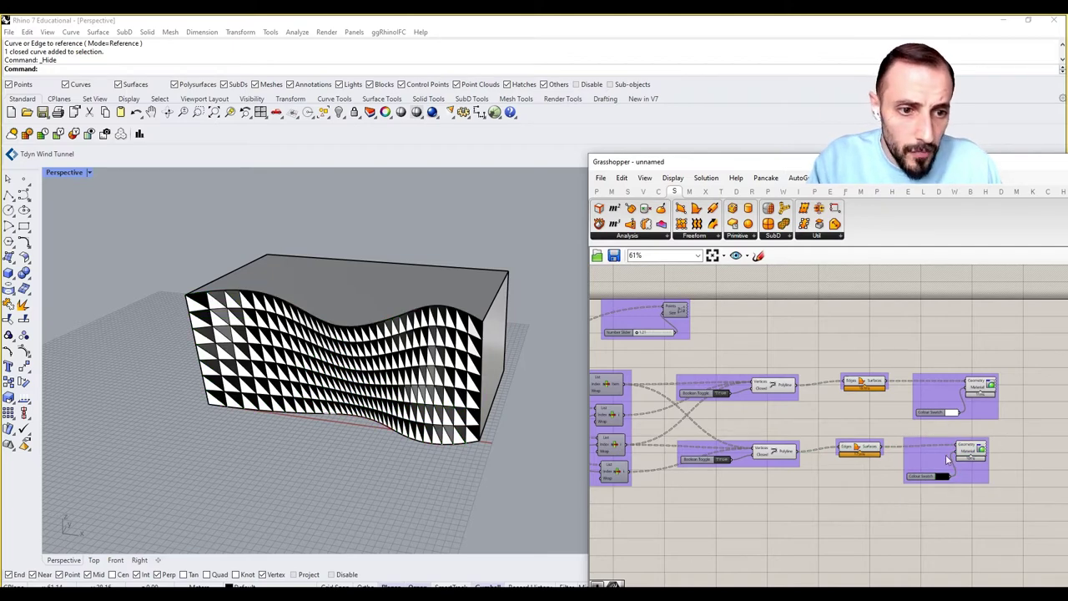
pyautogui.click(945, 454)
# Set the surface division's V Count slider to 36 and its U Count slider to 10
pyautogui.scroll(-5, 750, 429)
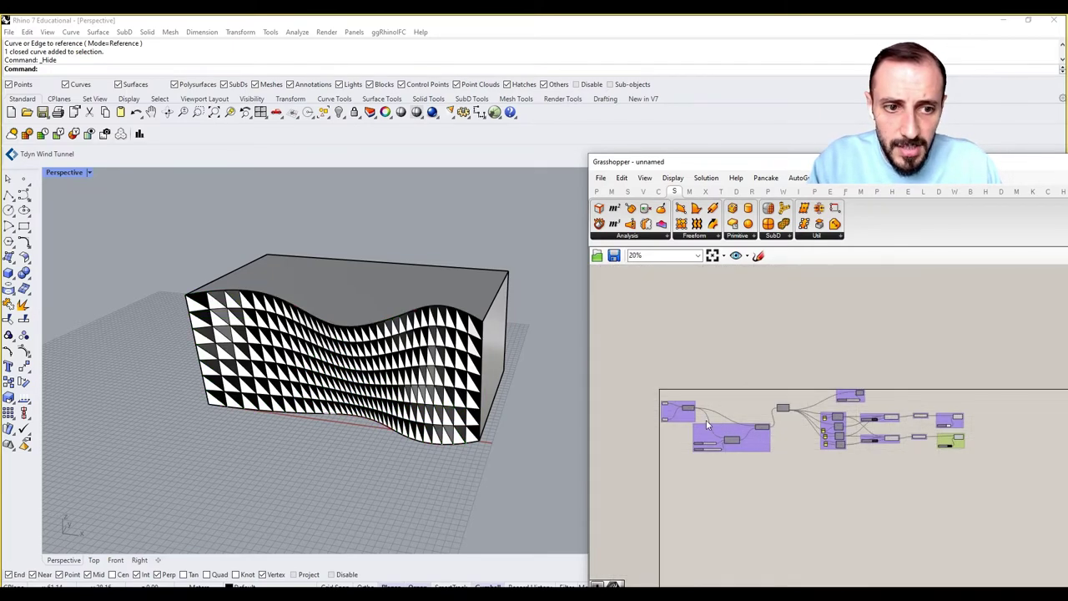
pyautogui.scroll(6, 706, 425)
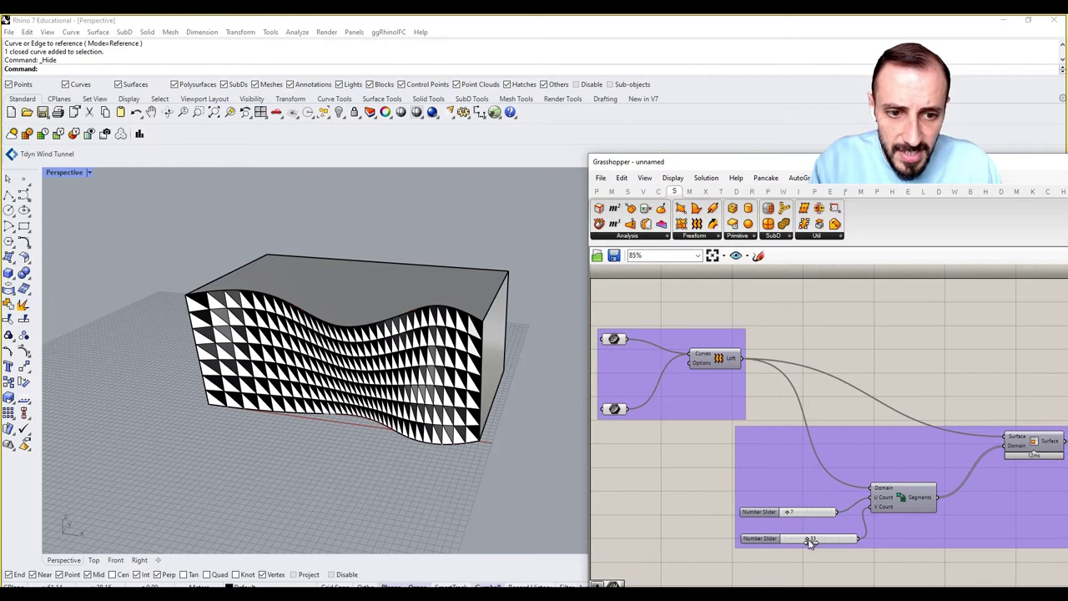
pyautogui.moveTo(825, 540); pyautogui.dragTo(799, 515)
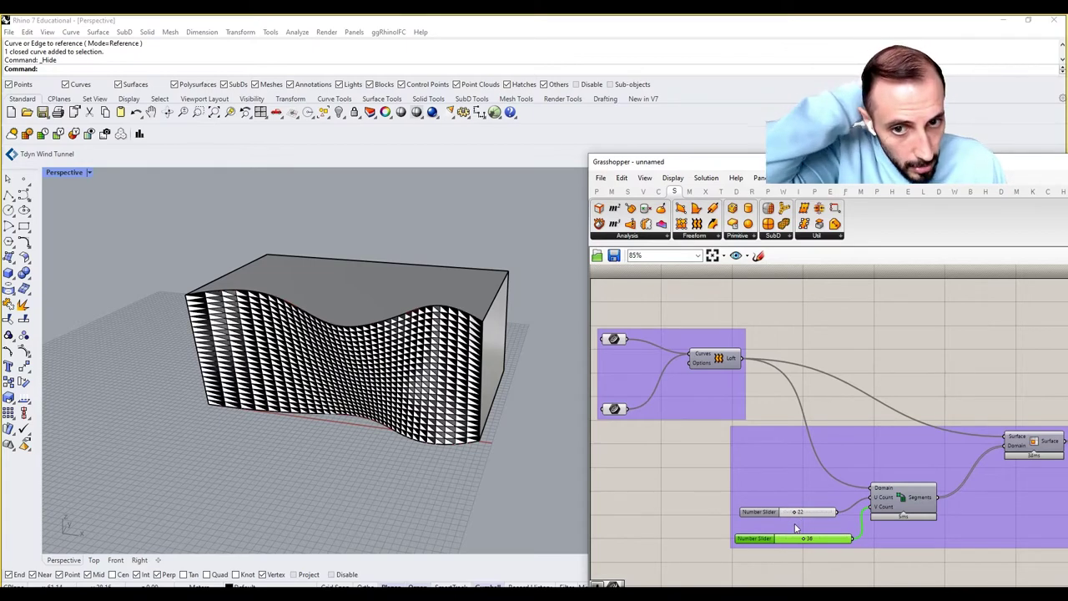
pyautogui.click(794, 513)
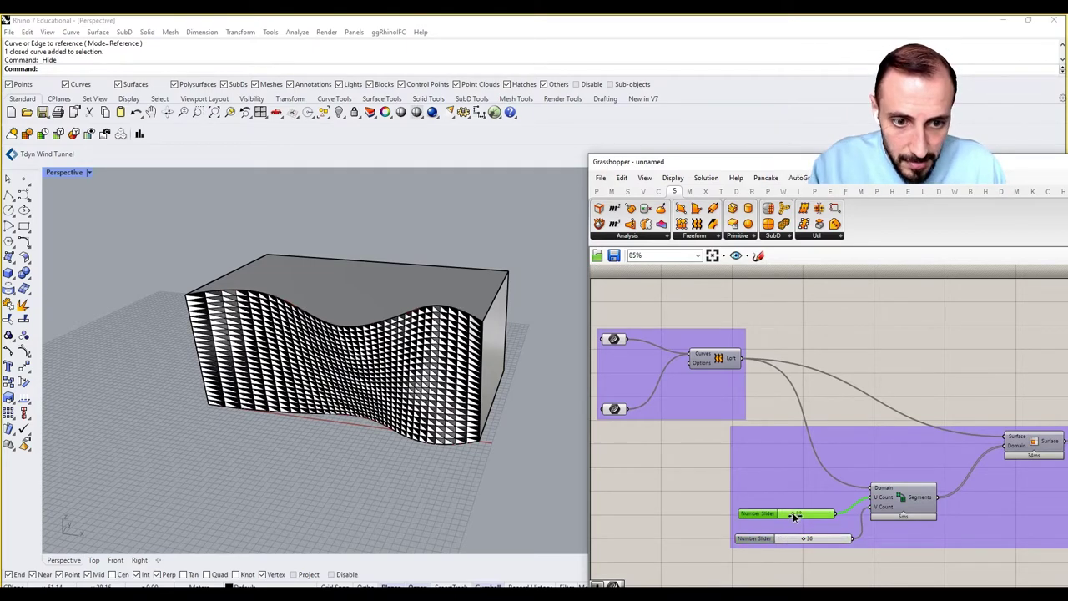
pyautogui.moveTo(789, 515); pyautogui.dragTo(804, 515)
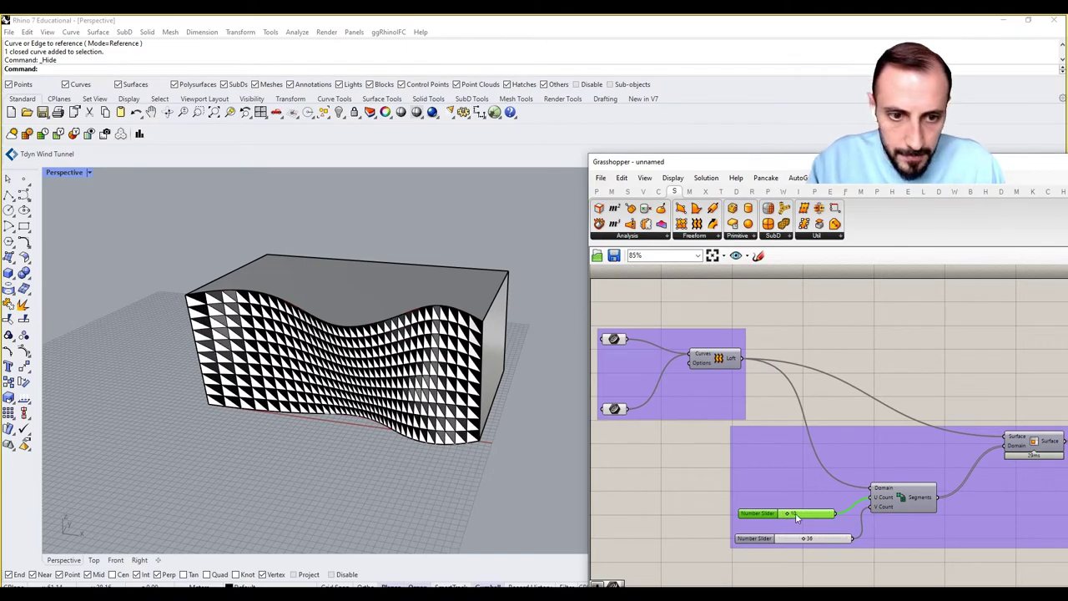
# Set the U Count slider of the surface division to 7
pyautogui.doubleClick(795, 514)
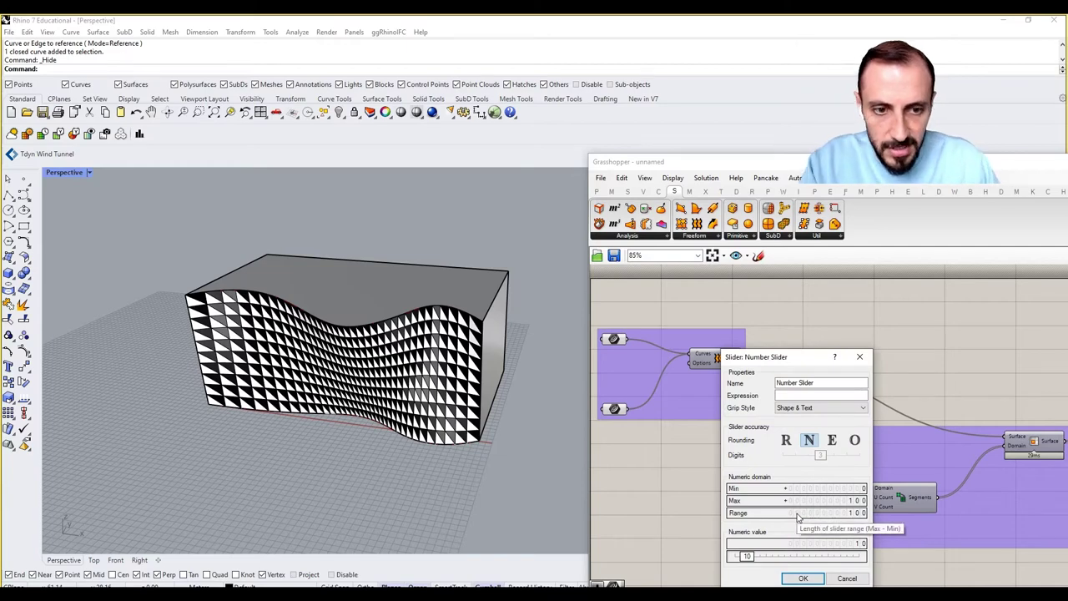
pyautogui.press('Return')
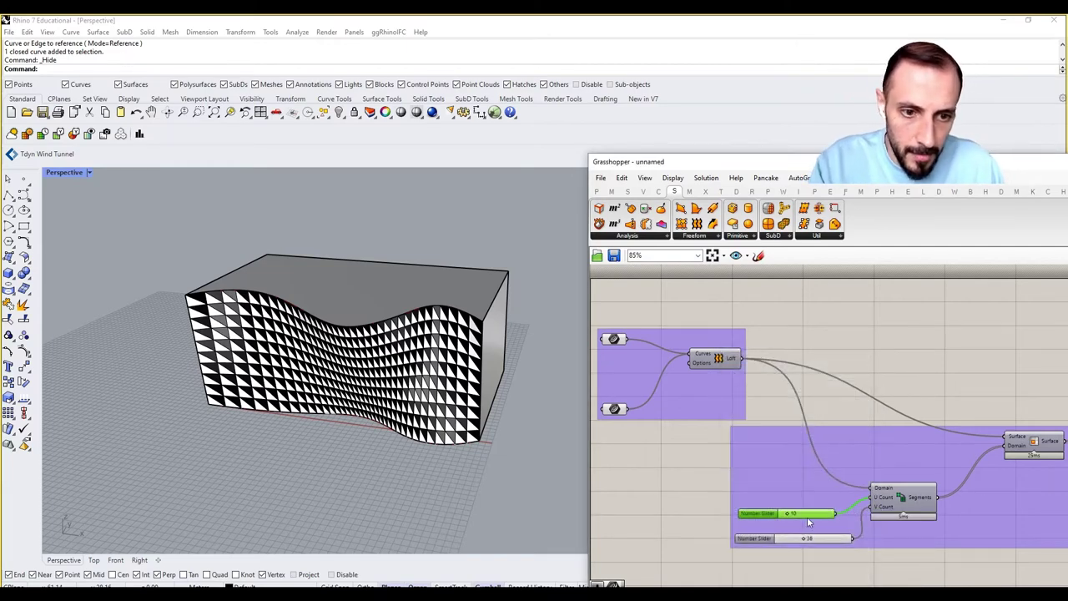
pyautogui.doubleClick(806, 516)
pyautogui.press('Escape')
pyautogui.scroll(4, 807, 517)
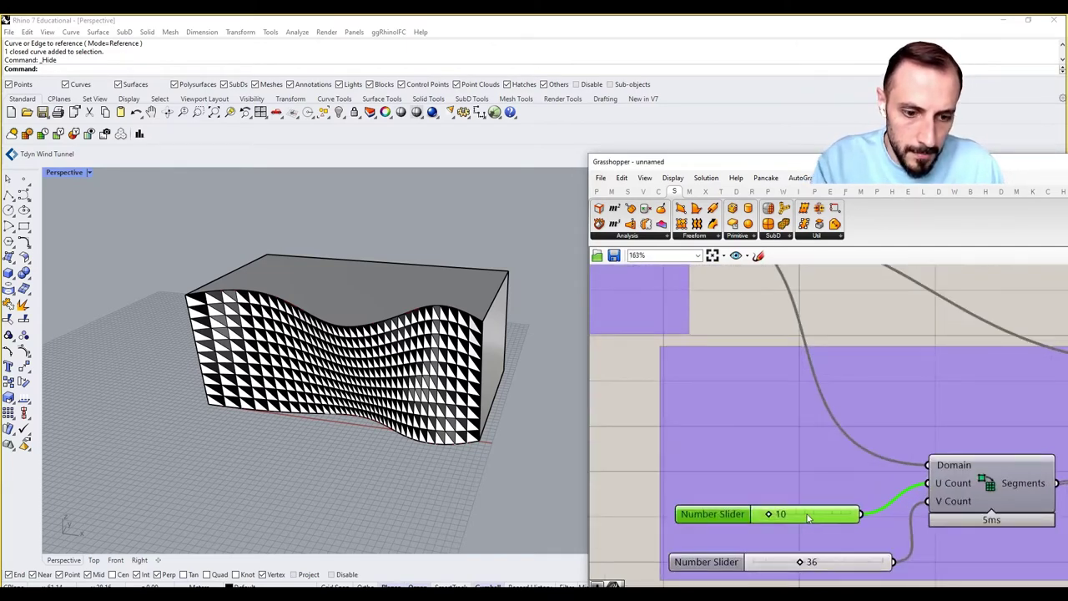
pyautogui.doubleClick(807, 516)
pyautogui.write('7')
pyautogui.press('Return')
pyautogui.scroll(-8, 939, 427)
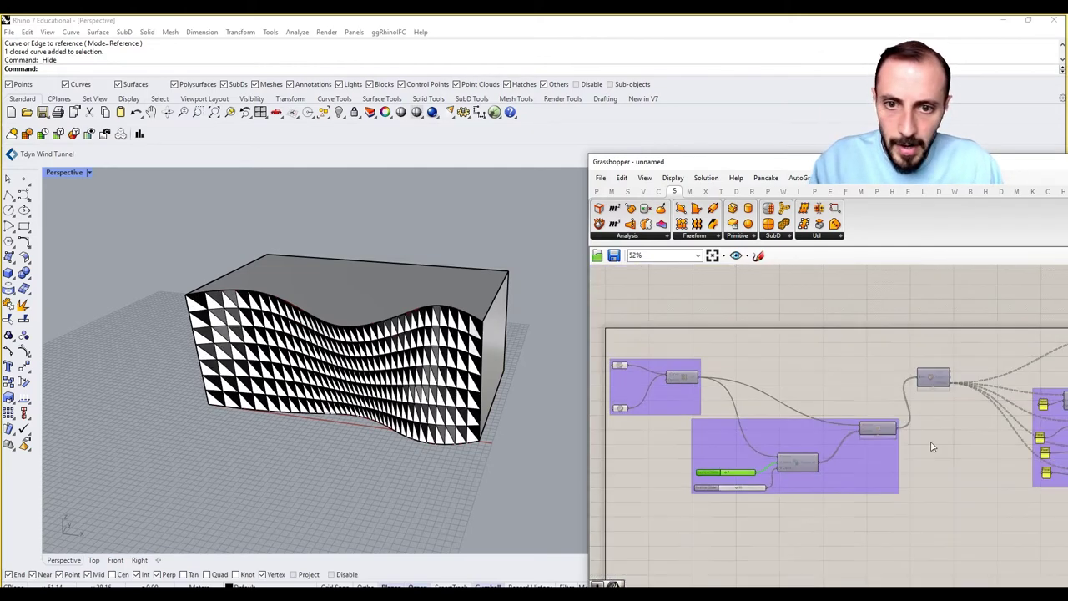
pyautogui.scroll(6, 828, 455)
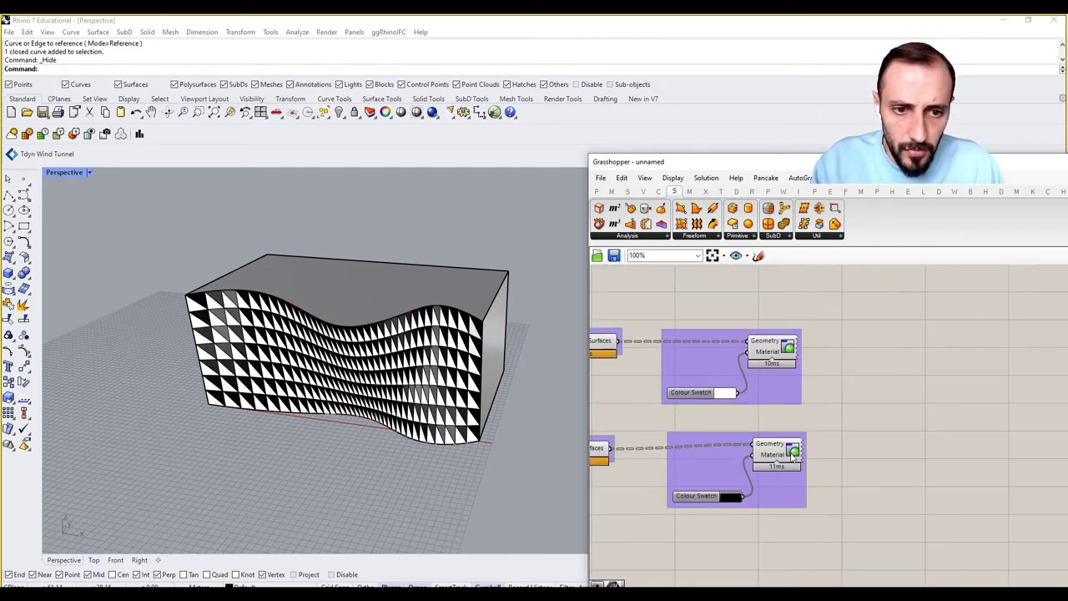
pyautogui.scroll(-4, 791, 449)
pyautogui.scroll(1, 824, 437)
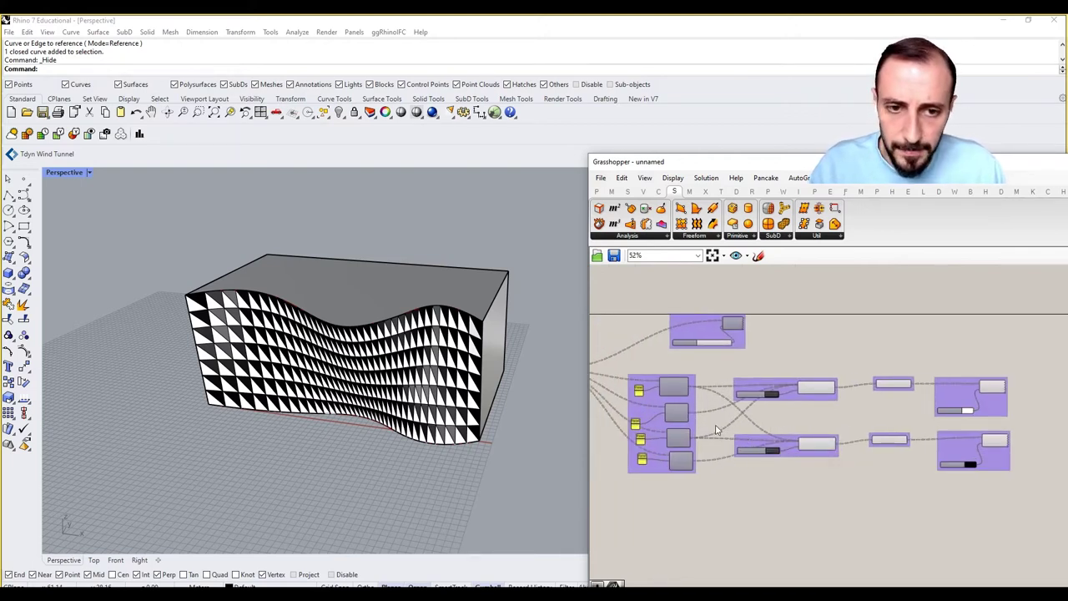
pyautogui.moveTo(715, 430); pyautogui.dragTo(752, 411, button='right')
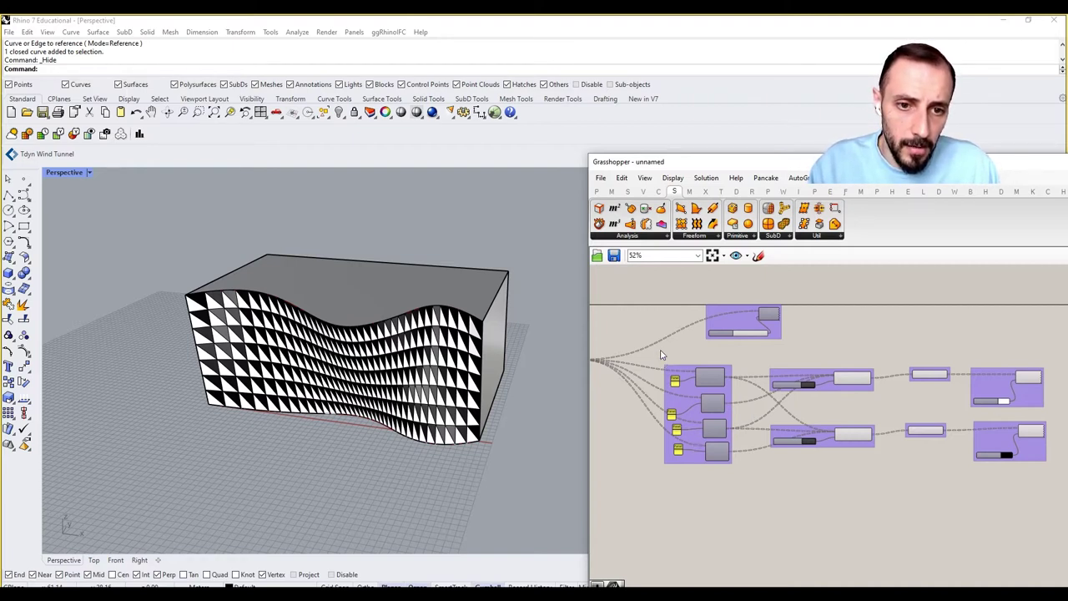
pyautogui.moveTo(657, 356); pyautogui.dragTo(701, 347, button='right')
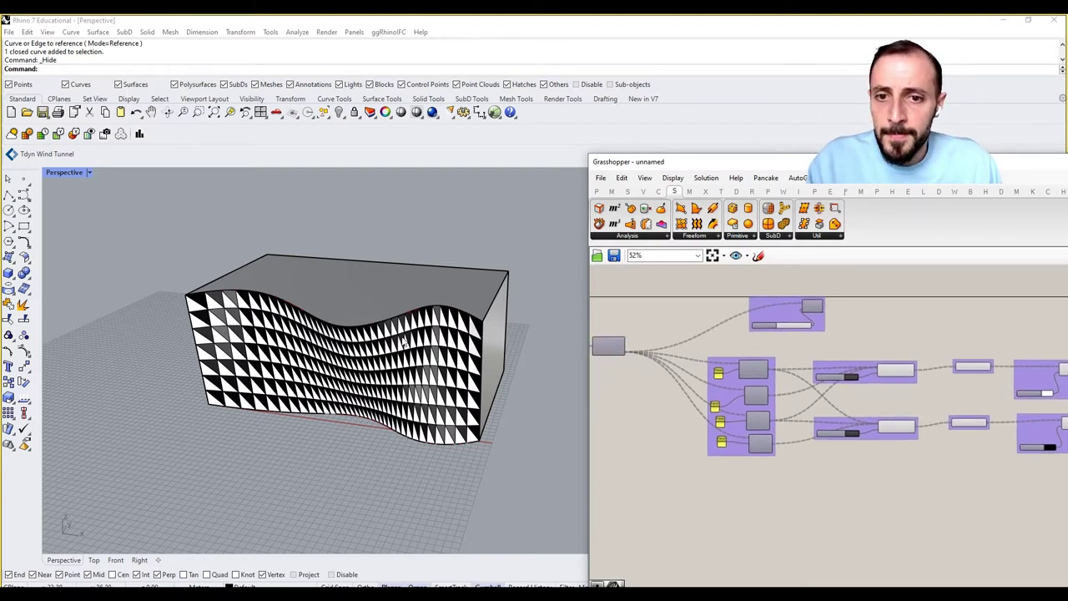
pyautogui.scroll(-5, 337, 350)
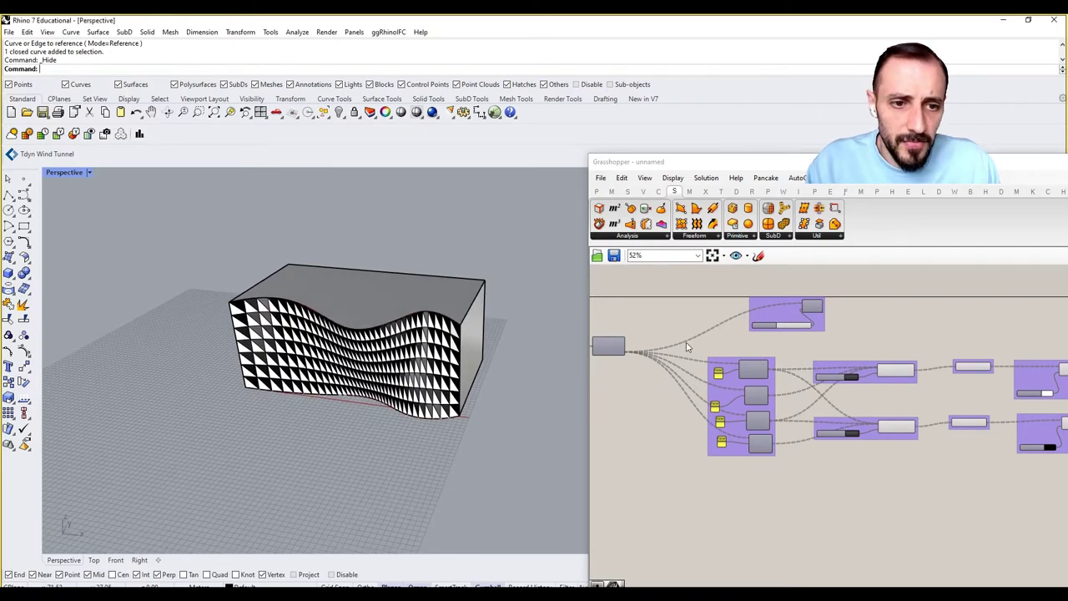
# Duplicate the List Item group and both Polyline groups, placing the copies in the empty canvas area below the surface division group
pyautogui.moveTo(686, 347); pyautogui.dragTo(935, 476)
pyautogui.moveTo(901, 442); pyautogui.dragTo(947, 417, button='right')
pyautogui.scroll(-2, 947, 417)
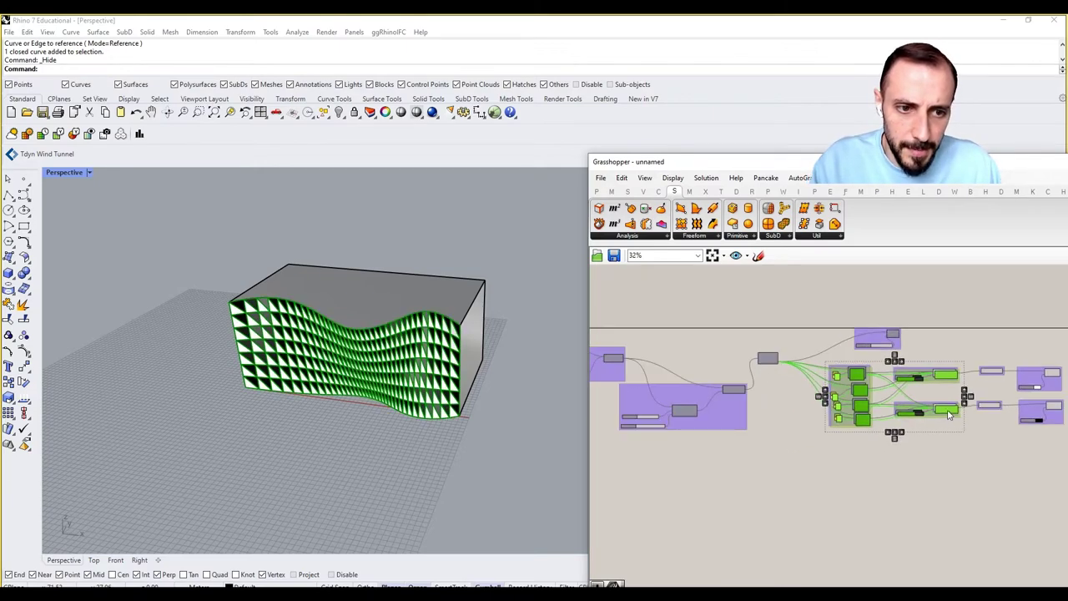
pyautogui.moveTo(948, 417); pyautogui.dragTo(734, 544)
pyautogui.moveTo(734, 544); pyautogui.dragTo(934, 490, button='right')
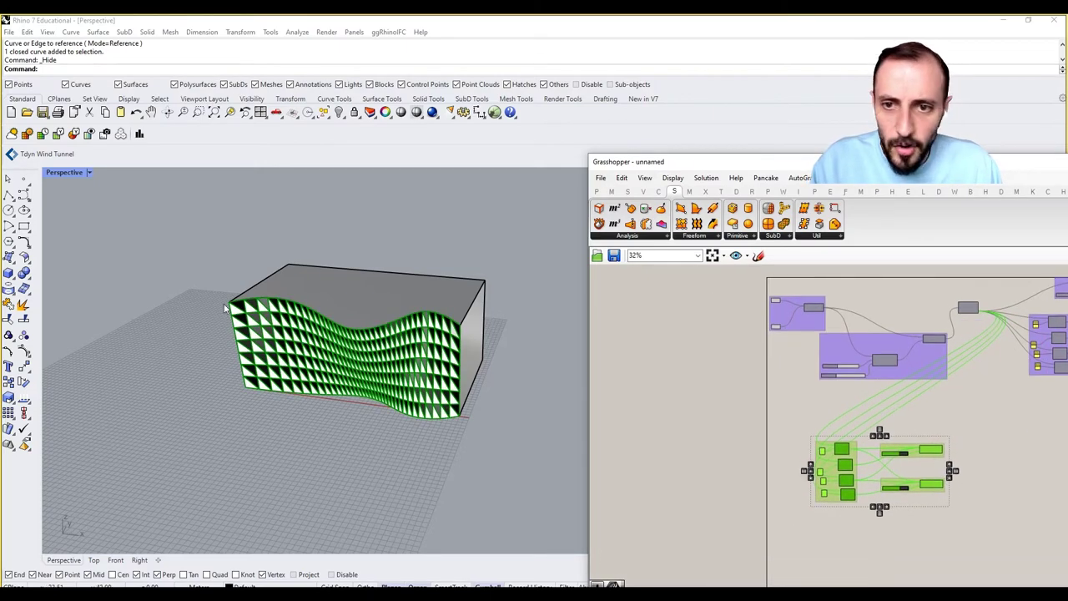
# Switch to Rhino and show the Top viewport maximized instead of the Perspective view
pyautogui.doubleClick(63, 172)
pyautogui.doubleClick(52, 172)
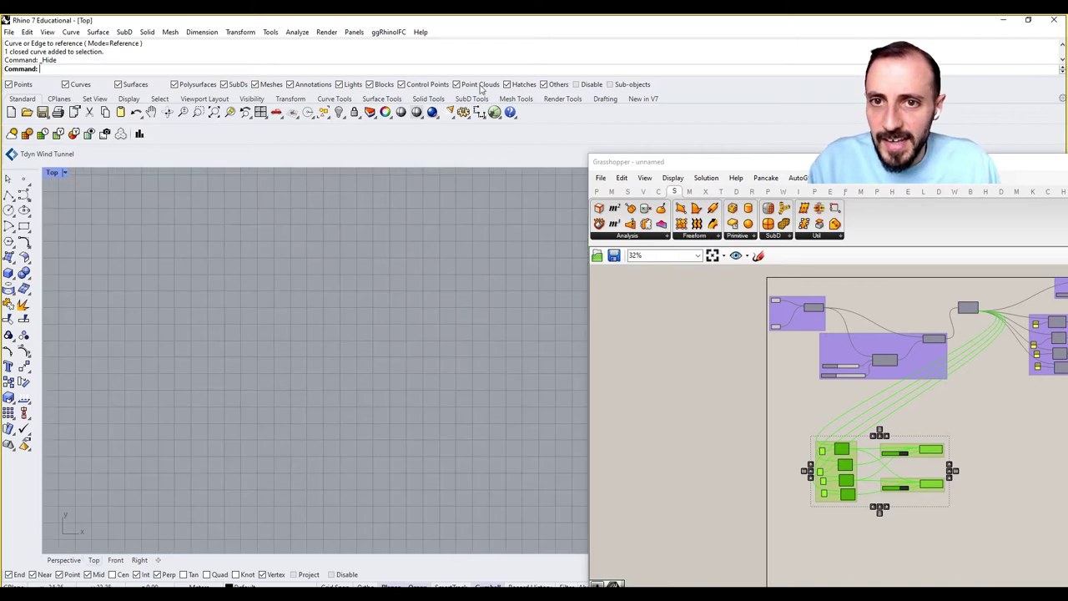
# Show only the hidden rectangle again in the Top view with Show Selected
pyautogui.click(340, 114)
pyautogui.click(372, 136)
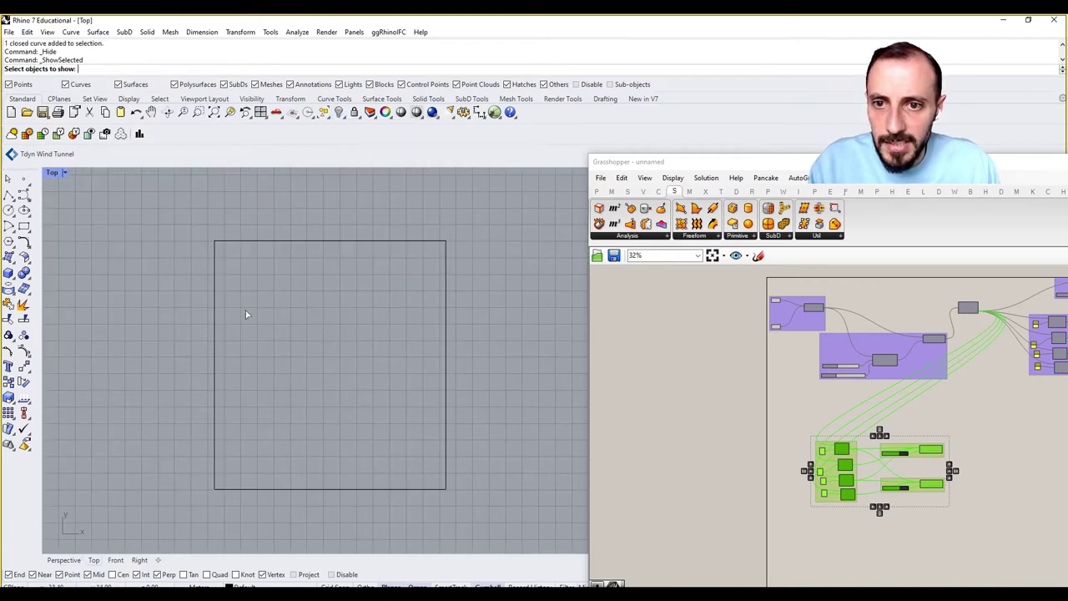
pyautogui.click(304, 241)
# Add a Curve parameter to the left of the copied List Item group and set it to reference the rectangle
pyautogui.doubleClick(714, 455)
pyautogui.write('cu')
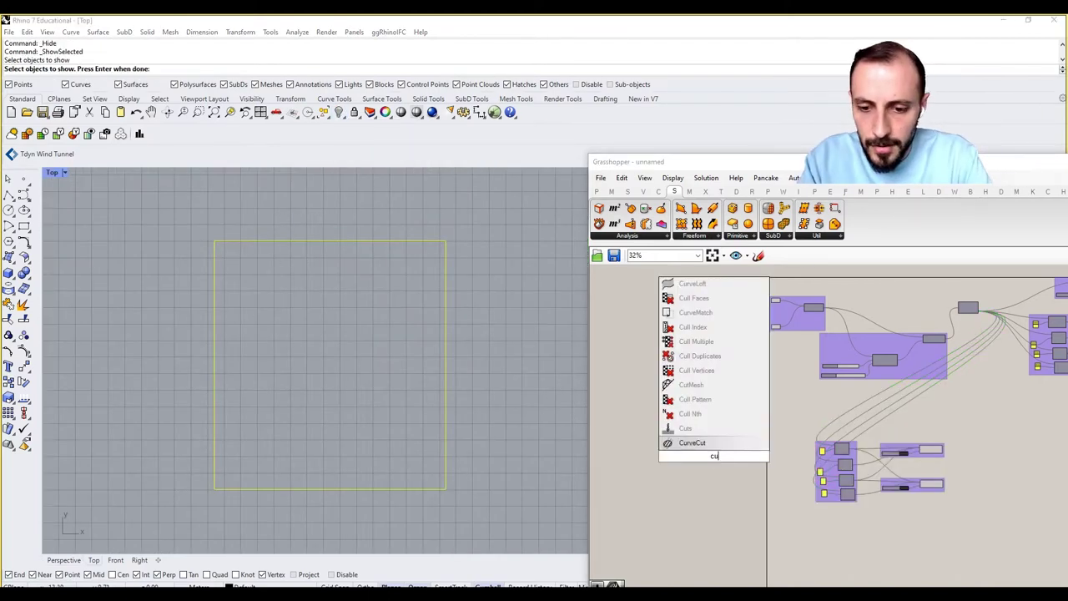
pyautogui.write('rve')
pyautogui.press('Return')
pyautogui.rightClick(714, 457)
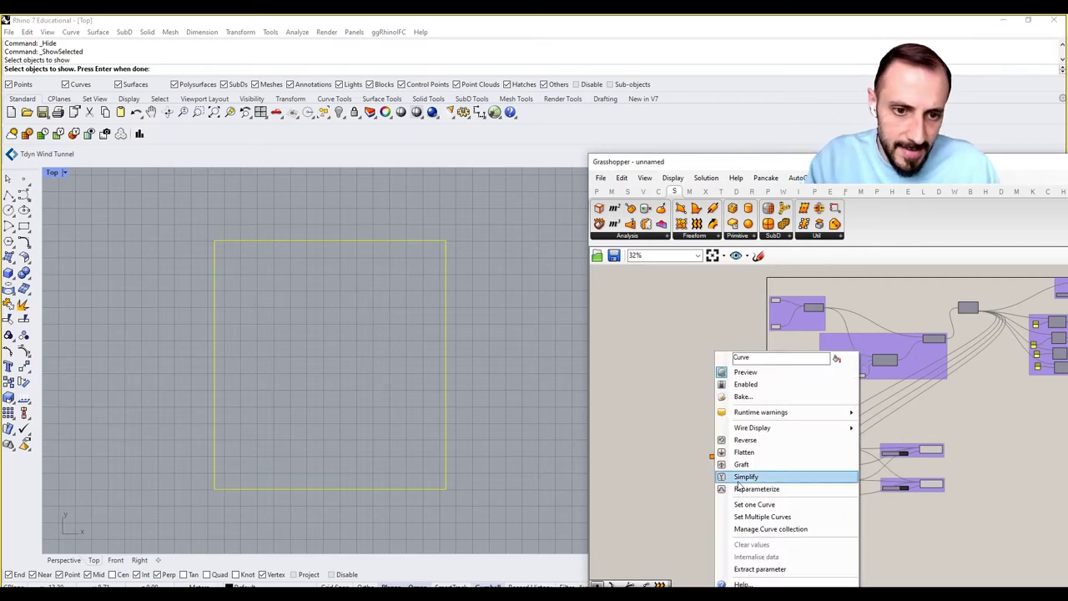
pyautogui.click(755, 503)
# Add a Discontinuity component fed by the Curve parameter and connect its Points to the first copied List Item's List input
pyautogui.scroll(5, 733, 457)
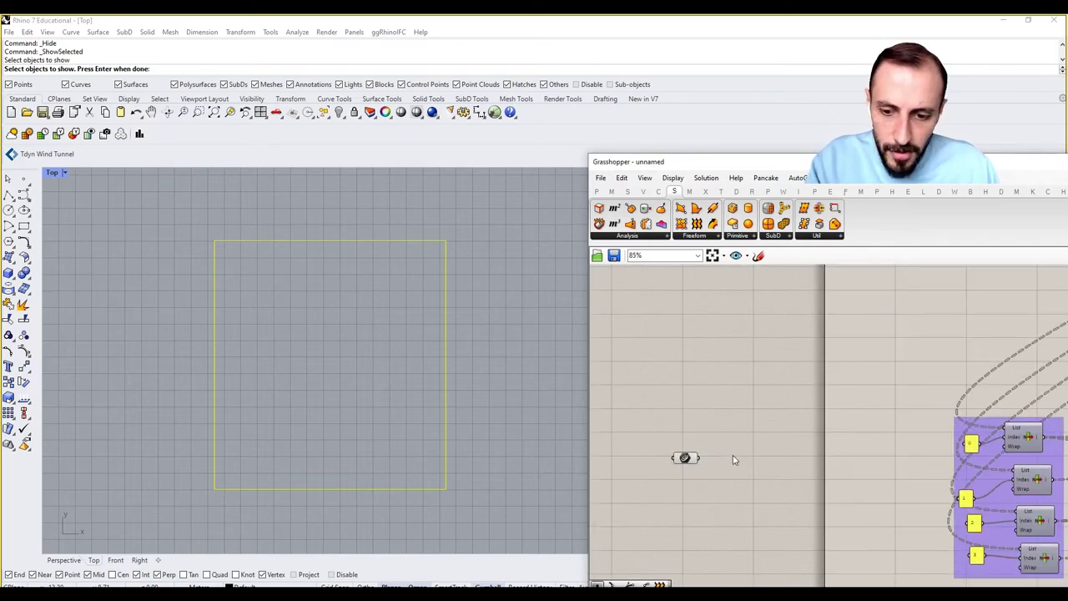
pyautogui.doubleClick(733, 454)
pyautogui.write('disc')
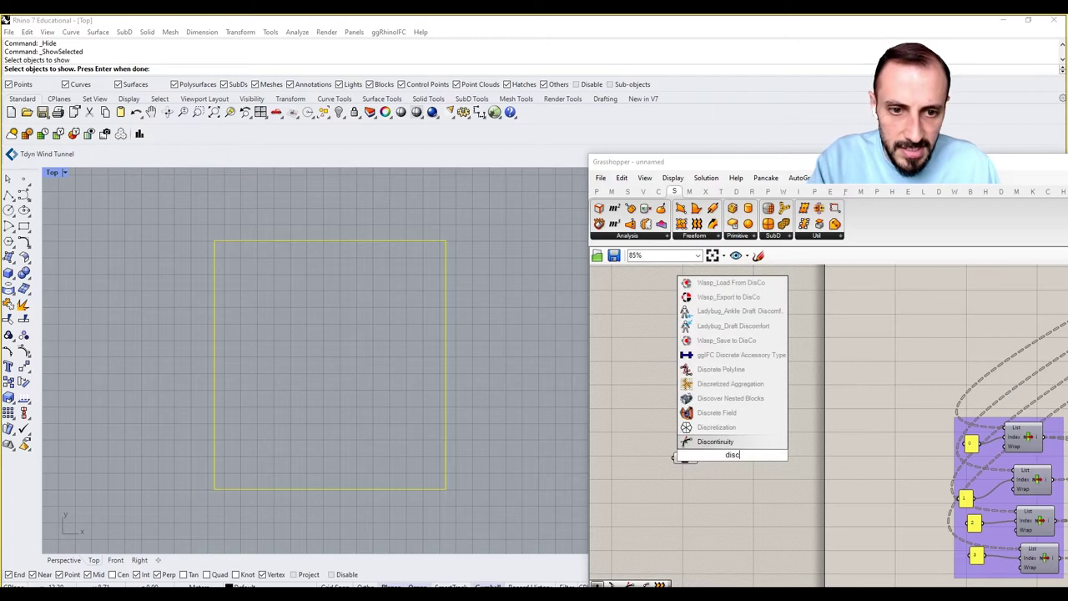
pyautogui.press('Return')
pyautogui.moveTo(703, 454); pyautogui.dragTo(1004, 428)
pyautogui.moveTo(813, 472); pyautogui.dragTo(675, 456, button='right')
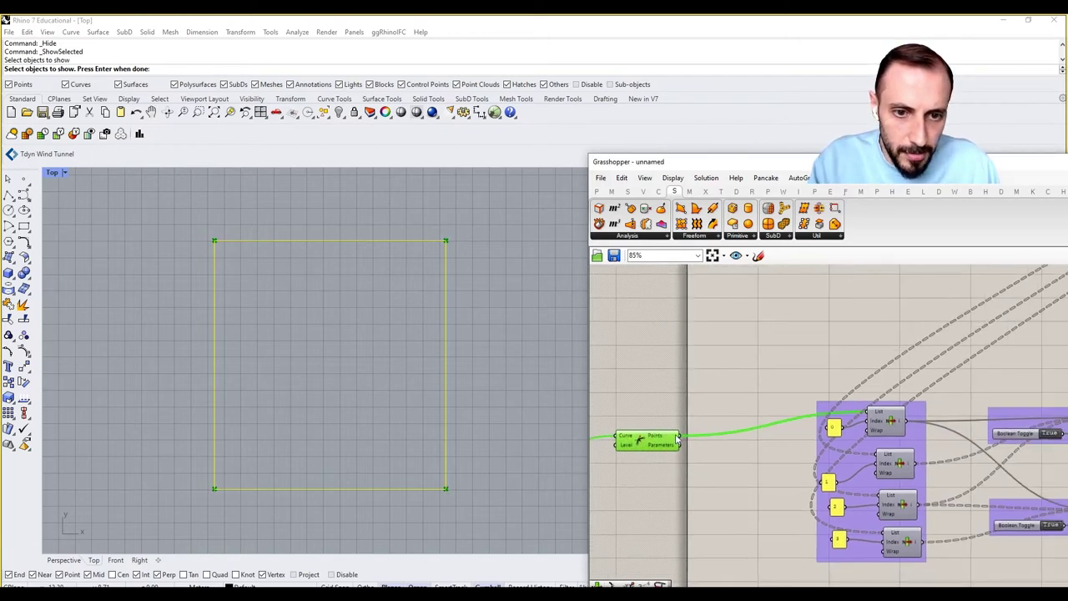
# Connect the Discontinuity Points to the List inputs of the other three copied List Items
pyautogui.moveTo(677, 437); pyautogui.dragTo(874, 457)
pyautogui.moveTo(689, 439); pyautogui.dragTo(878, 498)
pyautogui.moveTo(684, 441); pyautogui.dragTo(882, 532)
pyautogui.click(701, 479)
pyautogui.moveTo(701, 478); pyautogui.dragTo(729, 452, button='right')
pyautogui.scroll(-1, 720, 438)
pyautogui.scroll(-2, 719, 434)
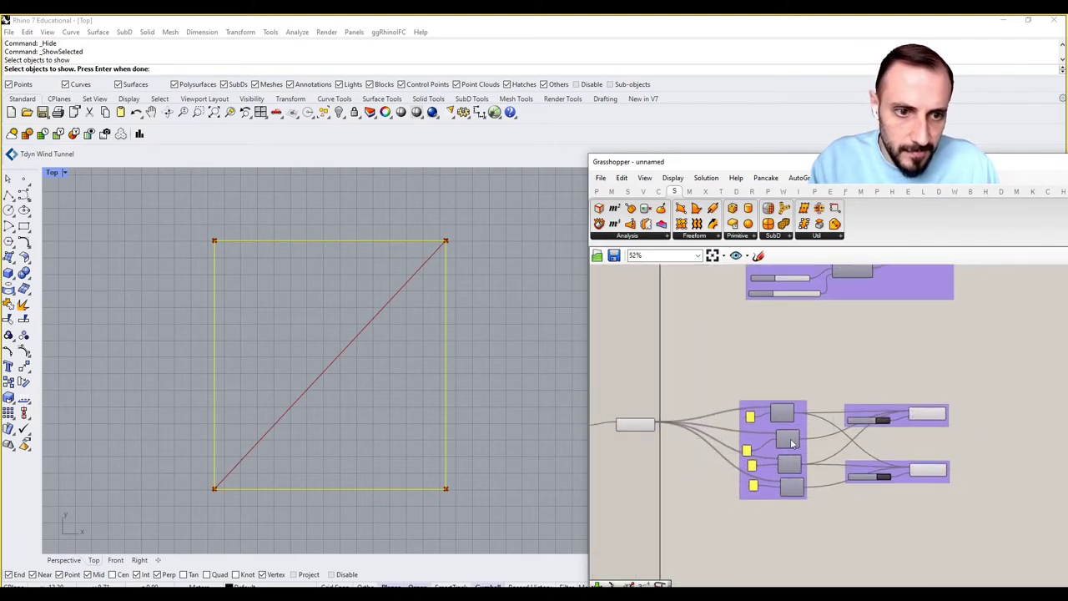
pyautogui.scroll(3, 897, 400)
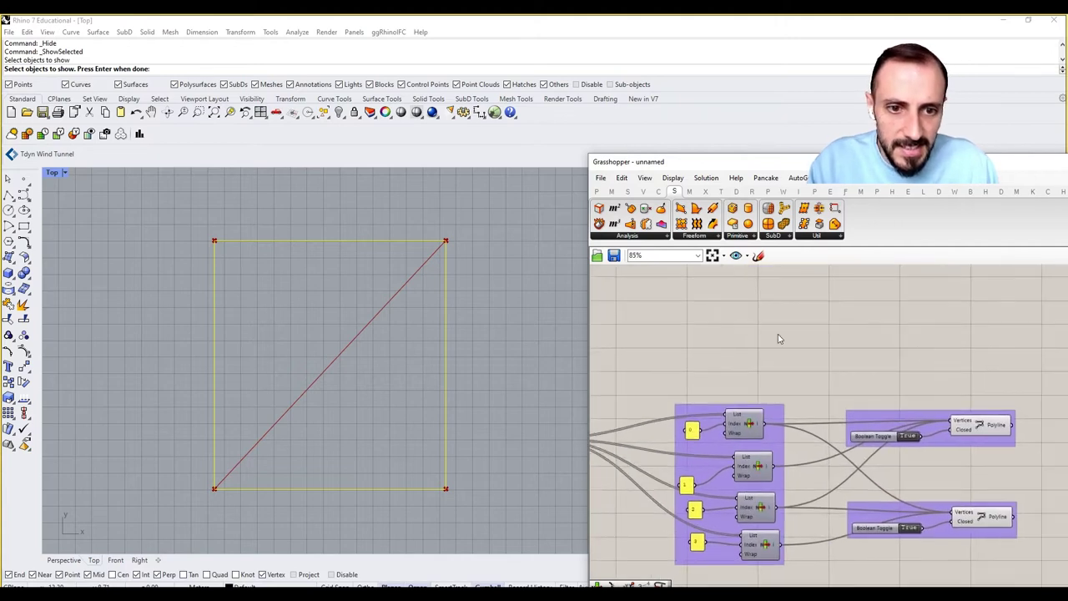
# Start the Hide command in Rhino, and turn off the preview of the Curve and Discontinuity components in Grasshopper
pyautogui.click(339, 112)
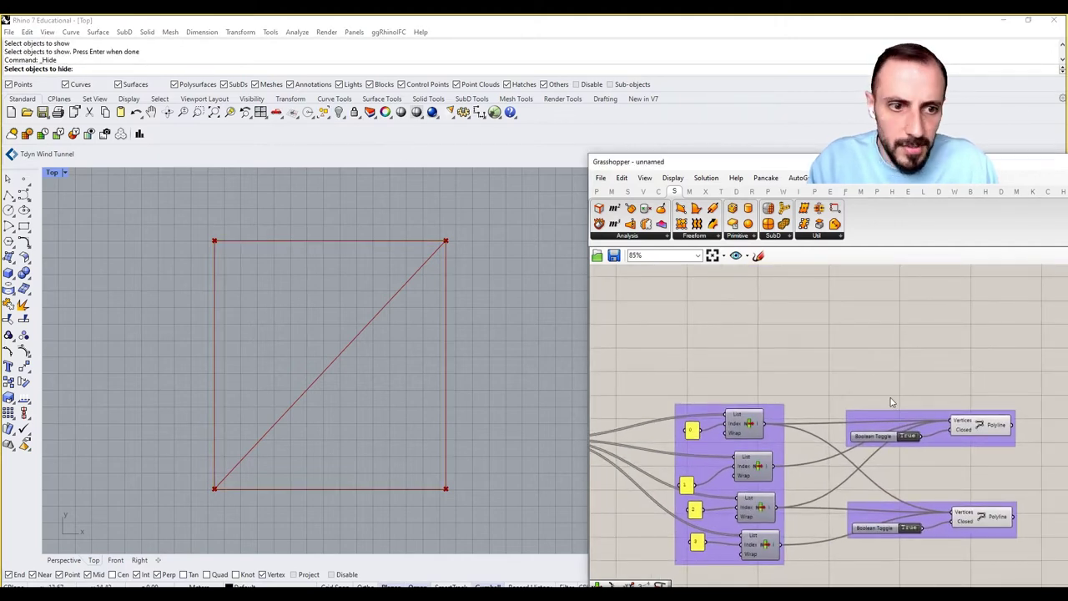
pyautogui.click(990, 428)
pyautogui.moveTo(820, 389); pyautogui.dragTo(905, 367, button='right')
pyautogui.scroll(-3, 888, 357)
pyautogui.moveTo(744, 334); pyautogui.dragTo(679, 432)
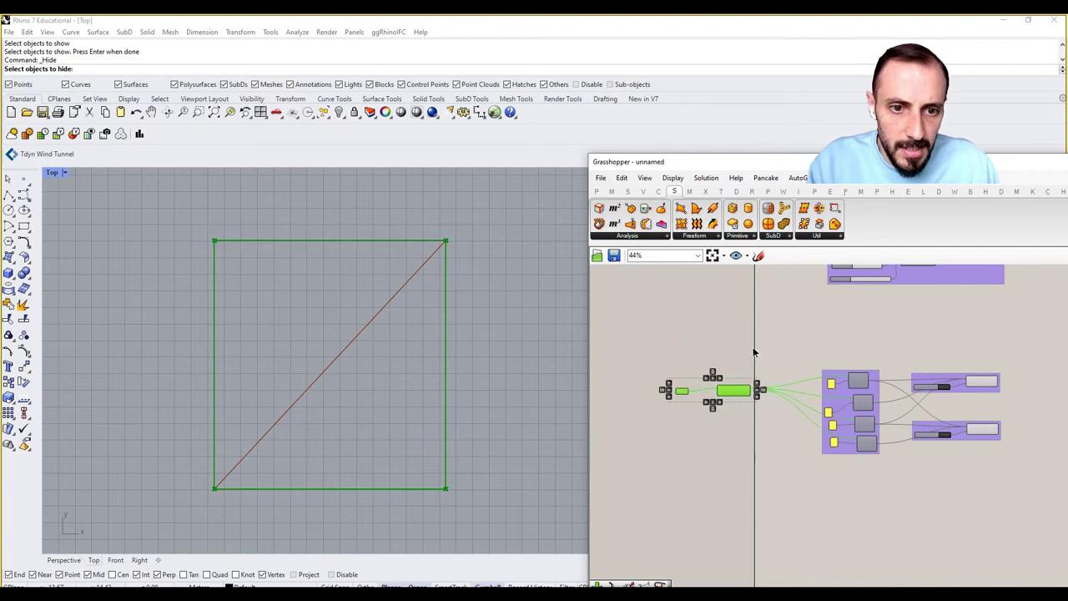
pyautogui.middleClick(754, 352)
pyautogui.click(787, 367)
pyautogui.click(1064, 370)
# Add an Area component beside the upper copied Polyline and connect the polyline to its Geometry input
pyautogui.moveTo(990, 388); pyautogui.dragTo(940, 402, button='right')
pyautogui.scroll(3, 940, 402)
pyautogui.scroll(1, 940, 402)
pyautogui.click(924, 392)
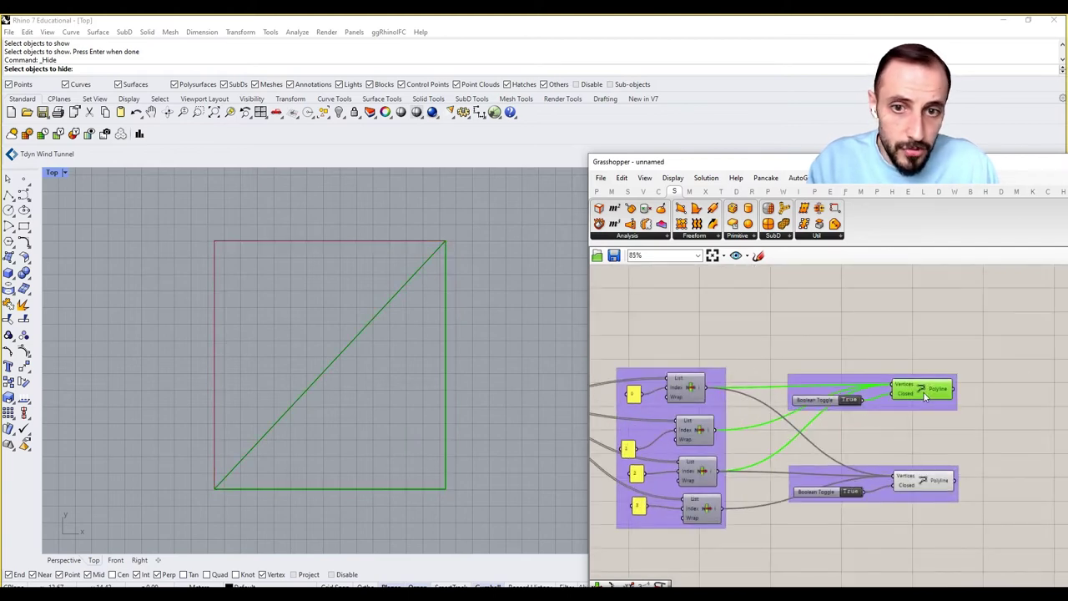
pyautogui.moveTo(1017, 391); pyautogui.dragTo(928, 398, button='right')
pyautogui.doubleClick(929, 393)
pyautogui.write('area')
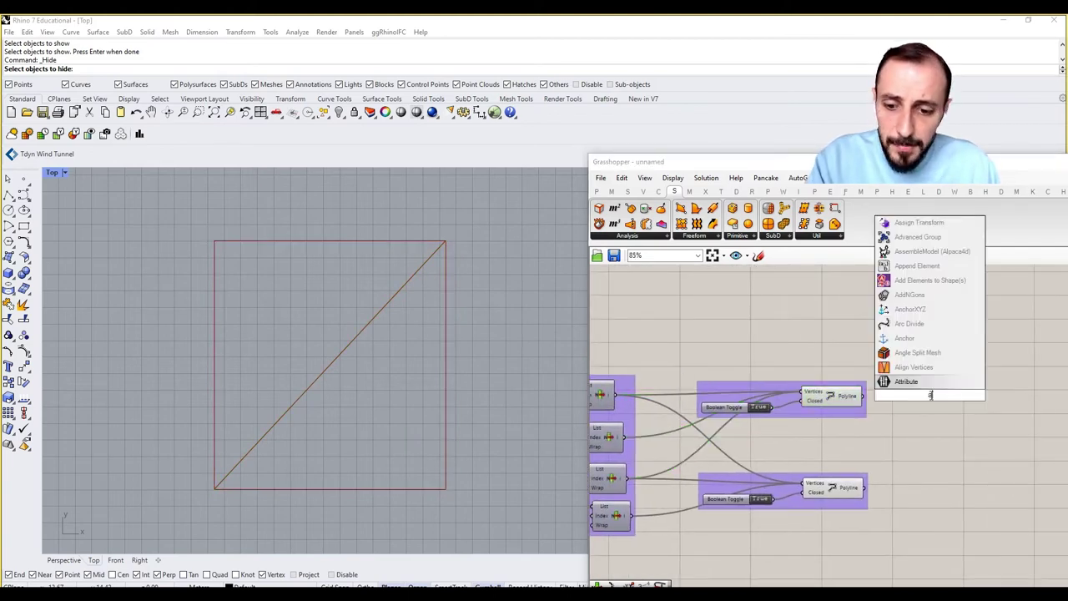
pyautogui.press('Return')
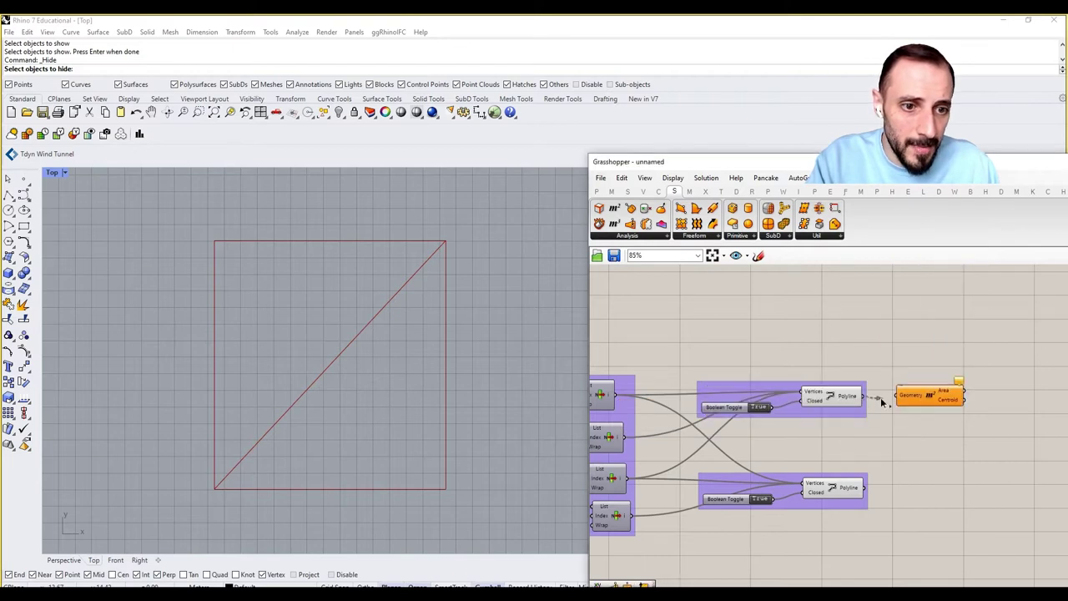
# Add a Scale component, using the upper Polyline as its Geometry and the Area's Centroid as its Center
pyautogui.doubleClick(976, 374)
pyautogui.write('sca')
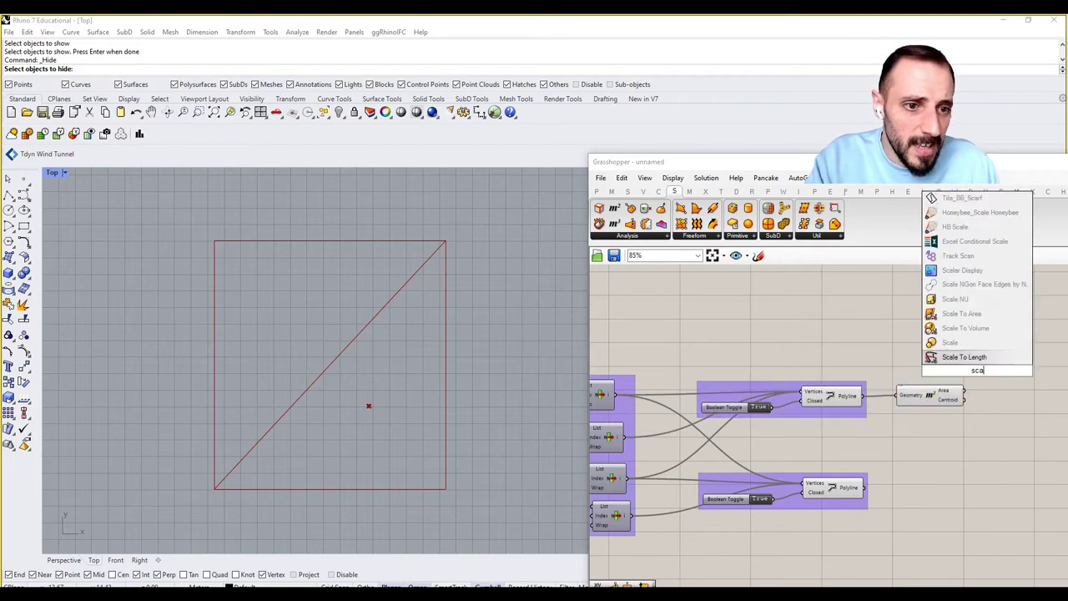
pyautogui.click(951, 343)
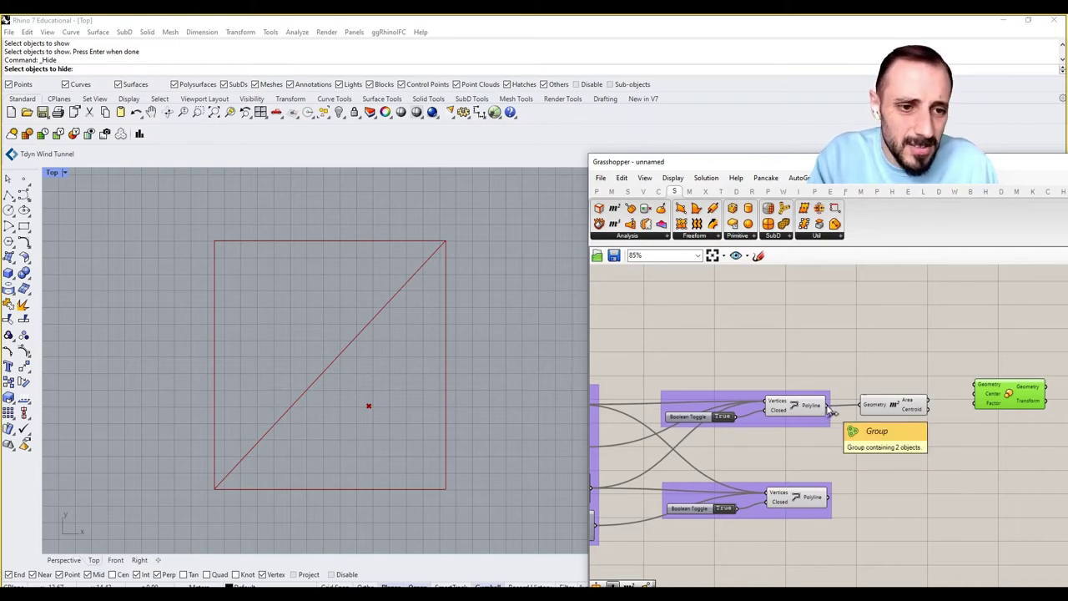
pyautogui.moveTo(830, 408); pyautogui.dragTo(974, 386)
pyautogui.moveTo(914, 416); pyautogui.dragTo(974, 394)
pyautogui.moveTo(982, 431); pyautogui.dragTo(947, 422, button='right')
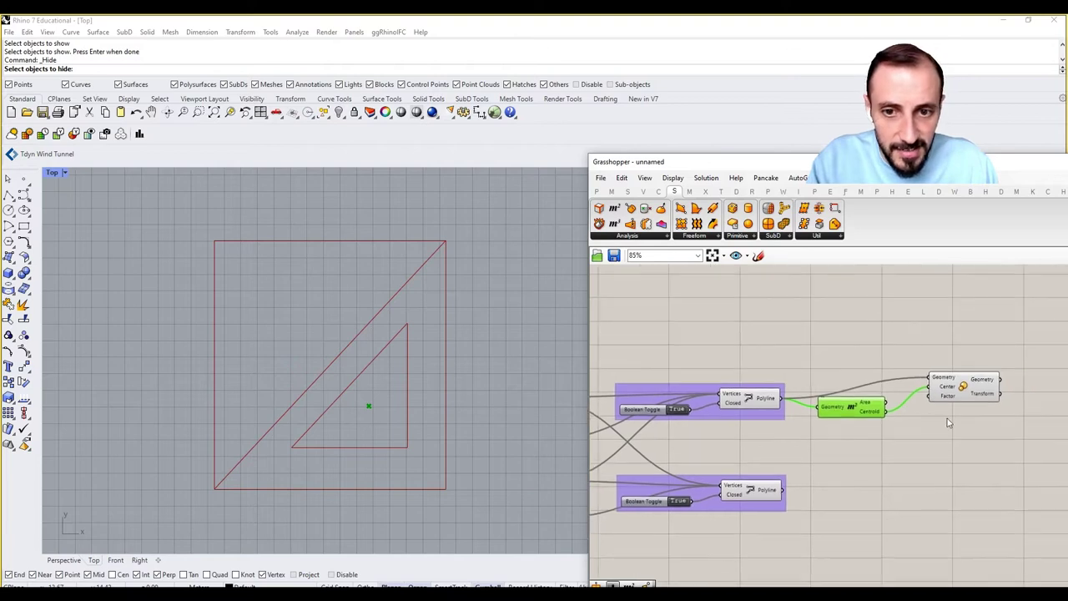
pyautogui.click(947, 418)
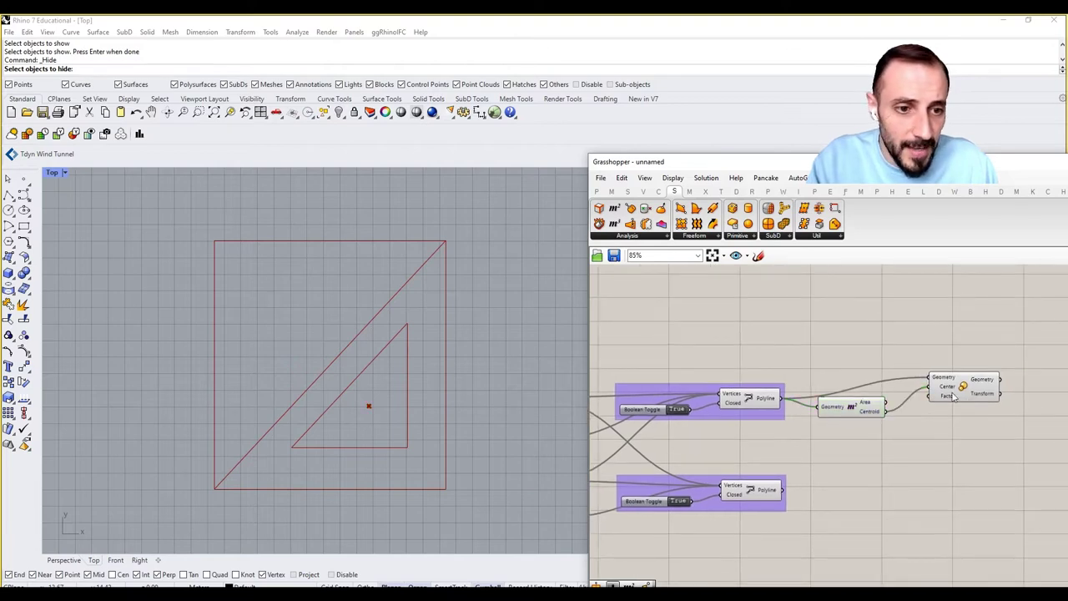
# Create a number slider from 0.1 to 0.99, connect it to the Scale Factor, and set it to 0.99
pyautogui.doubleClick(943, 443)
pyautogui.write('0.1<0.99')
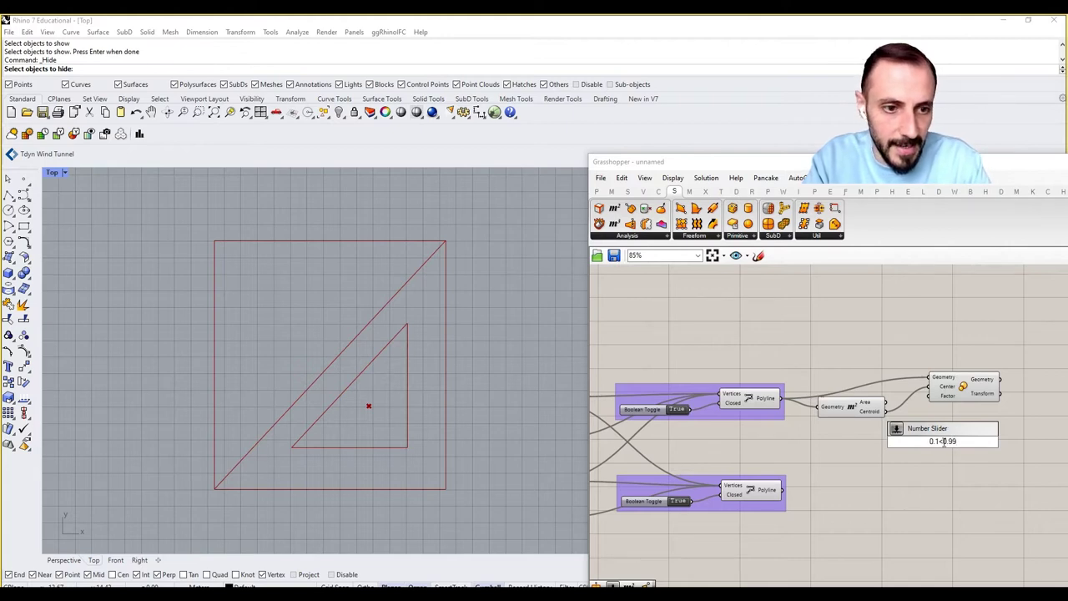
pyautogui.press('Return')
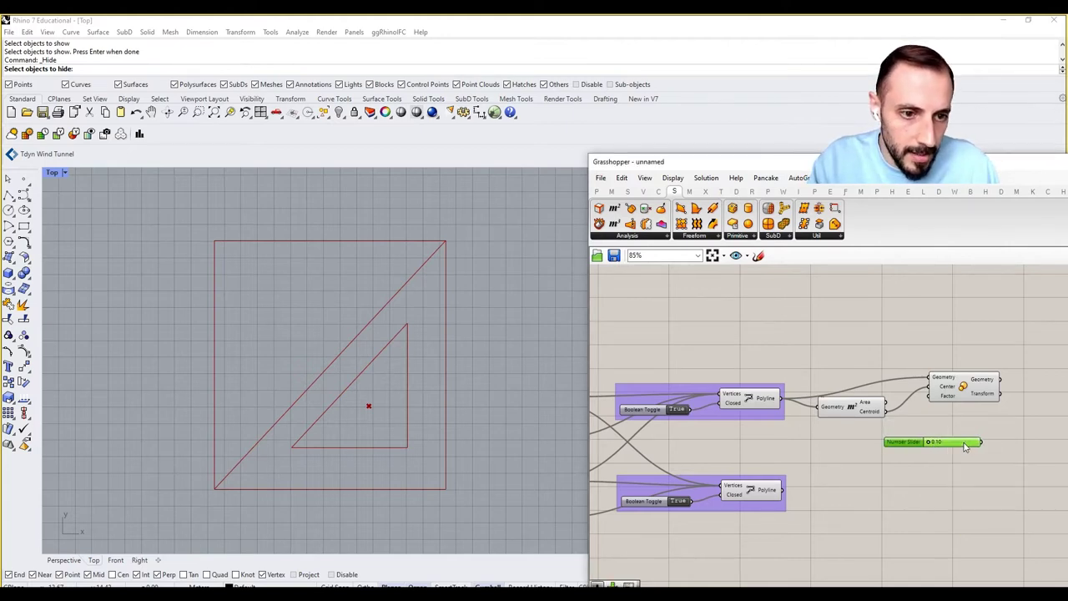
pyautogui.moveTo(983, 442); pyautogui.dragTo(930, 398)
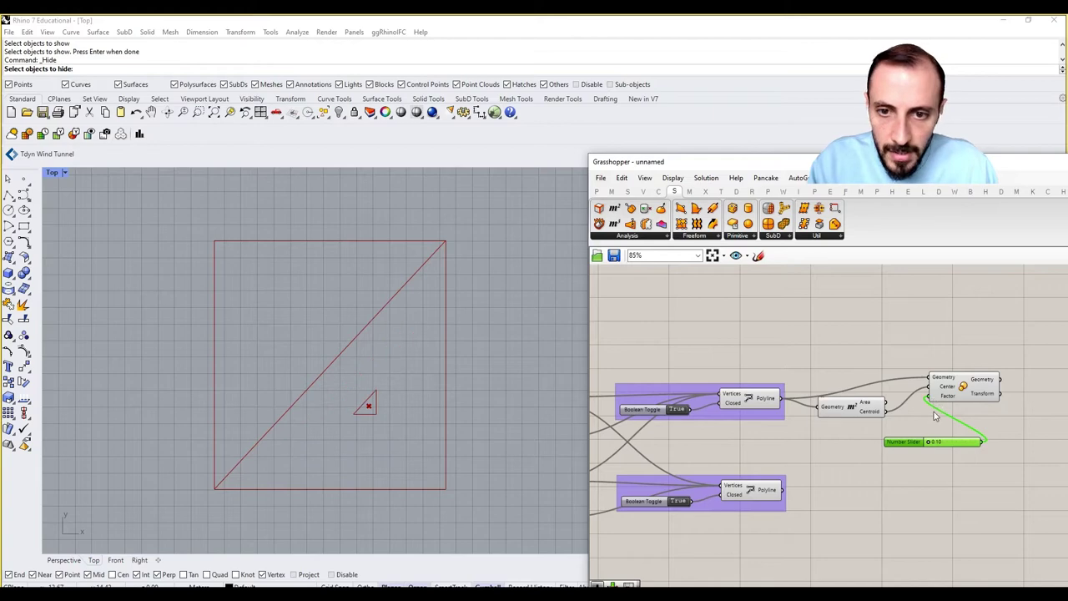
pyautogui.moveTo(932, 443); pyautogui.dragTo(983, 449)
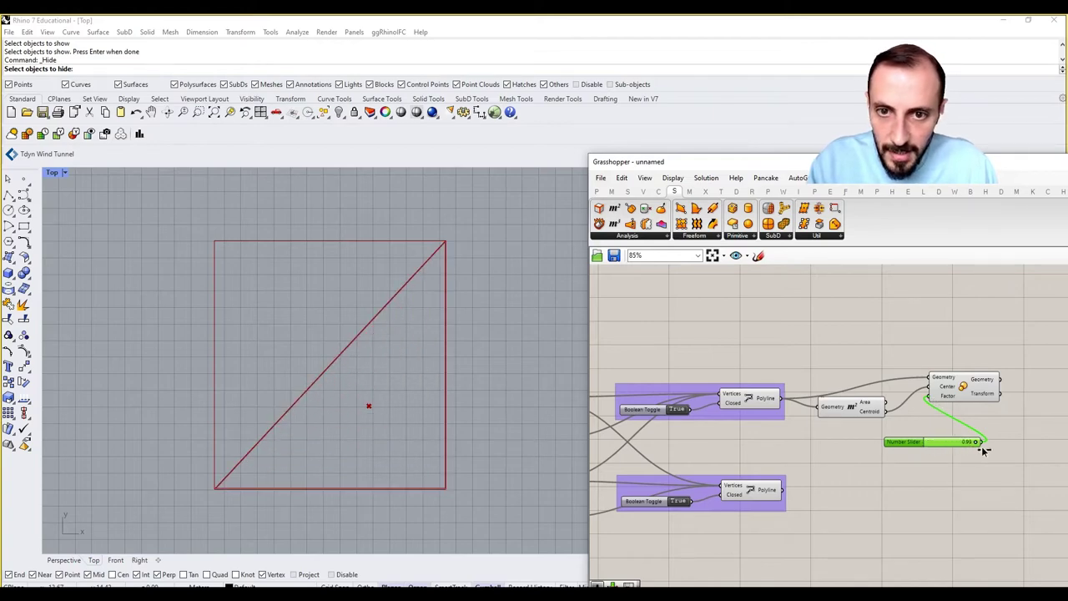
# Set the maximum of the Scale Factor slider to 0.9
pyautogui.scroll(5, 440, 205)
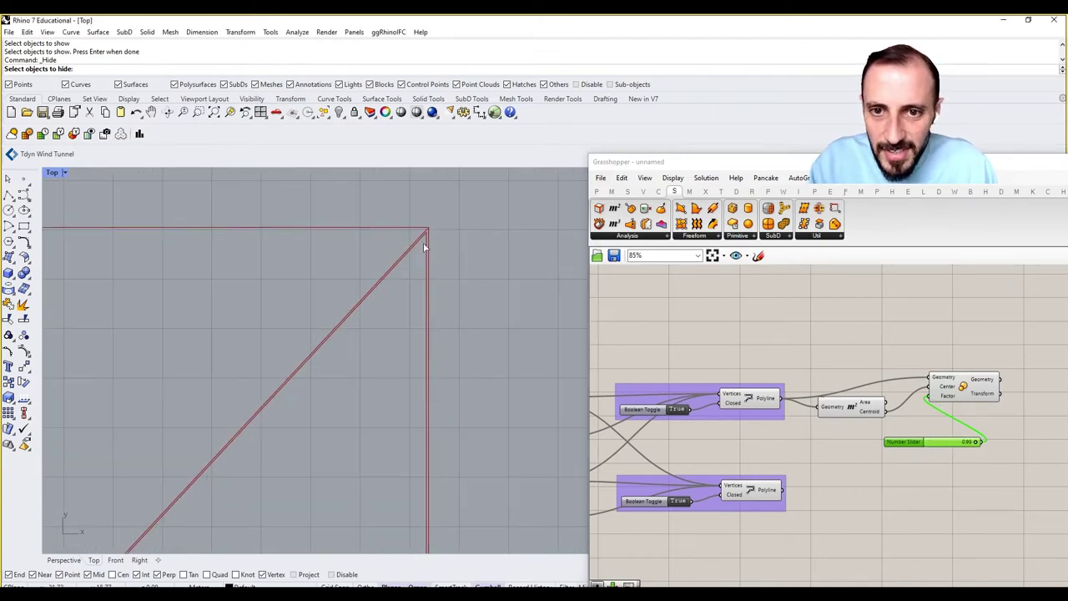
pyautogui.rightClick(966, 443)
pyautogui.click(972, 494)
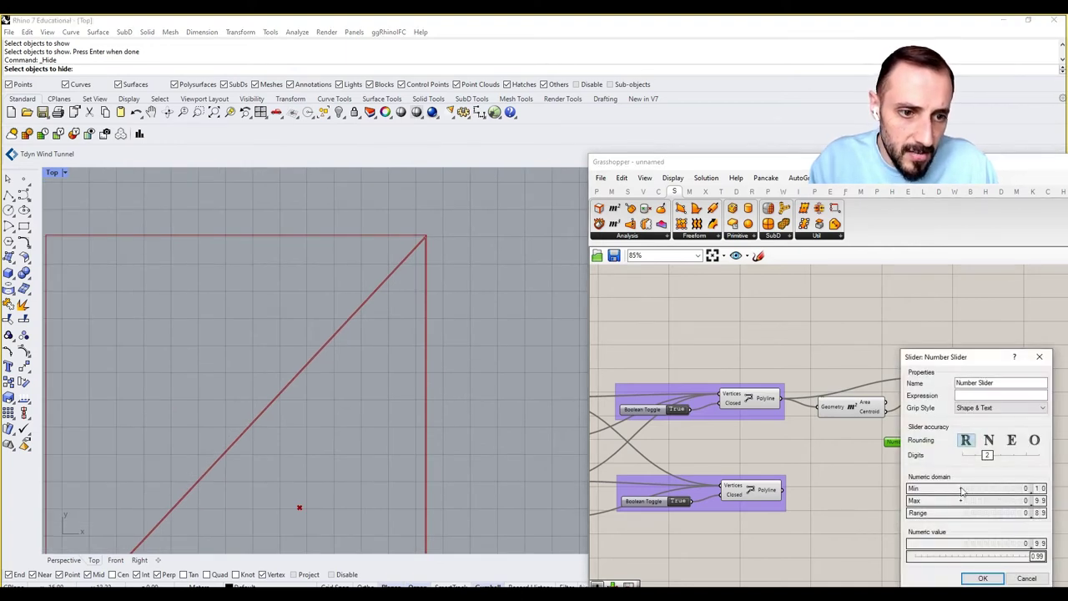
pyautogui.doubleClick(1030, 500)
pyautogui.write('0.9')
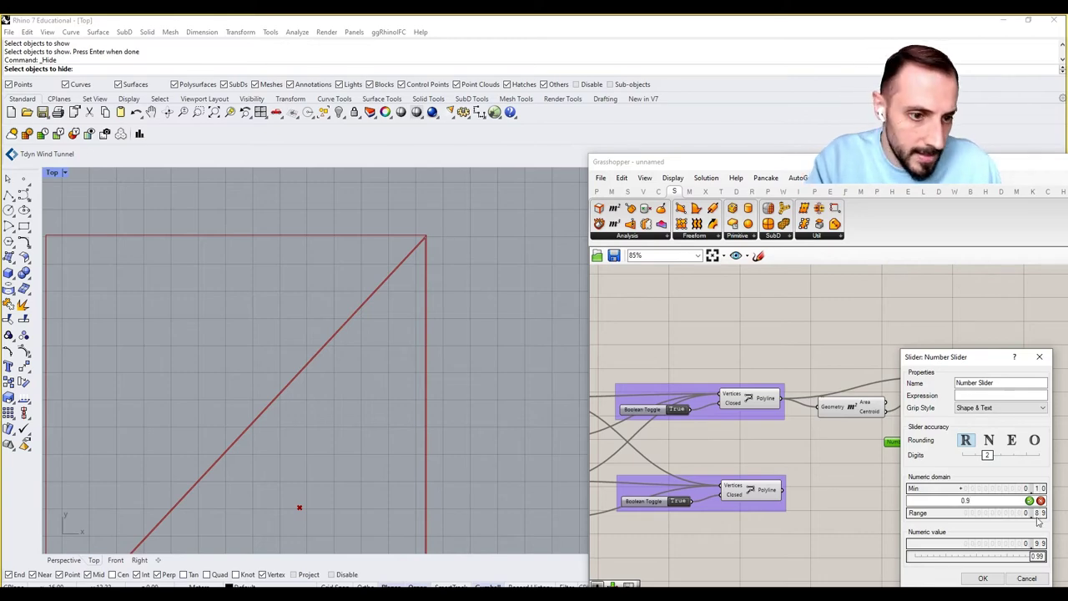
pyautogui.click(1029, 500)
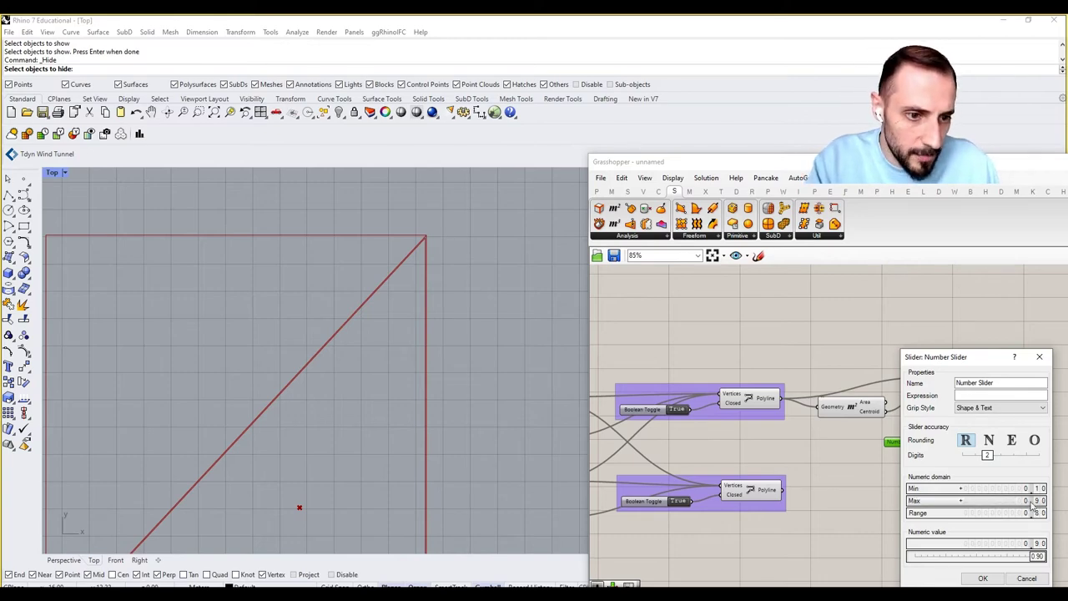
pyautogui.click(983, 579)
pyautogui.click(963, 385)
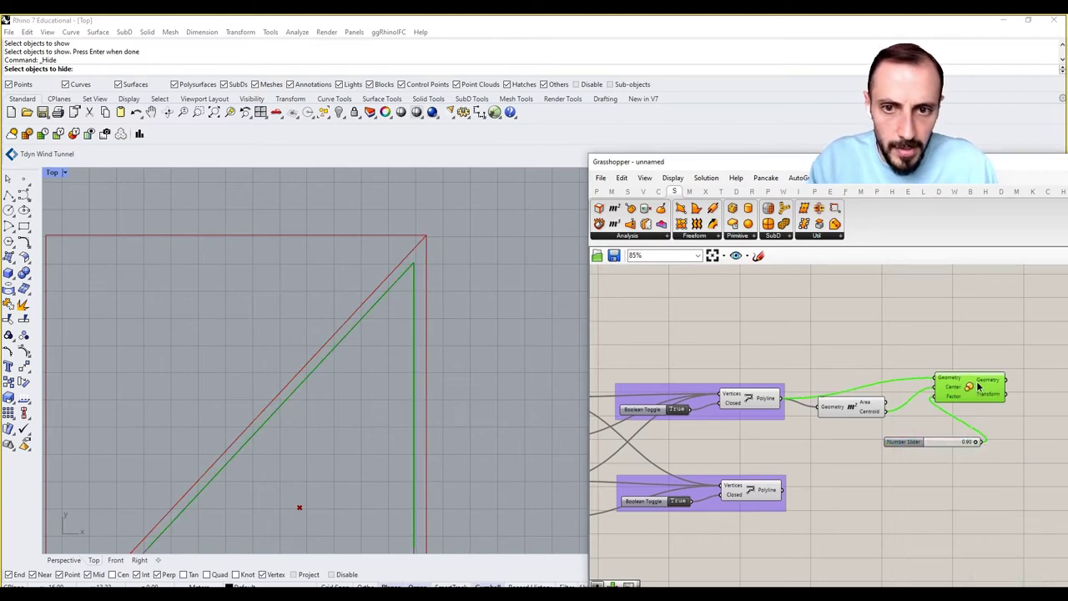
# Duplicate the Area, Scale and number slider components, placing the copies below the originals beside the lower Polyline
pyautogui.scroll(-3, 989, 351)
pyautogui.moveTo(993, 340); pyautogui.dragTo(855, 431)
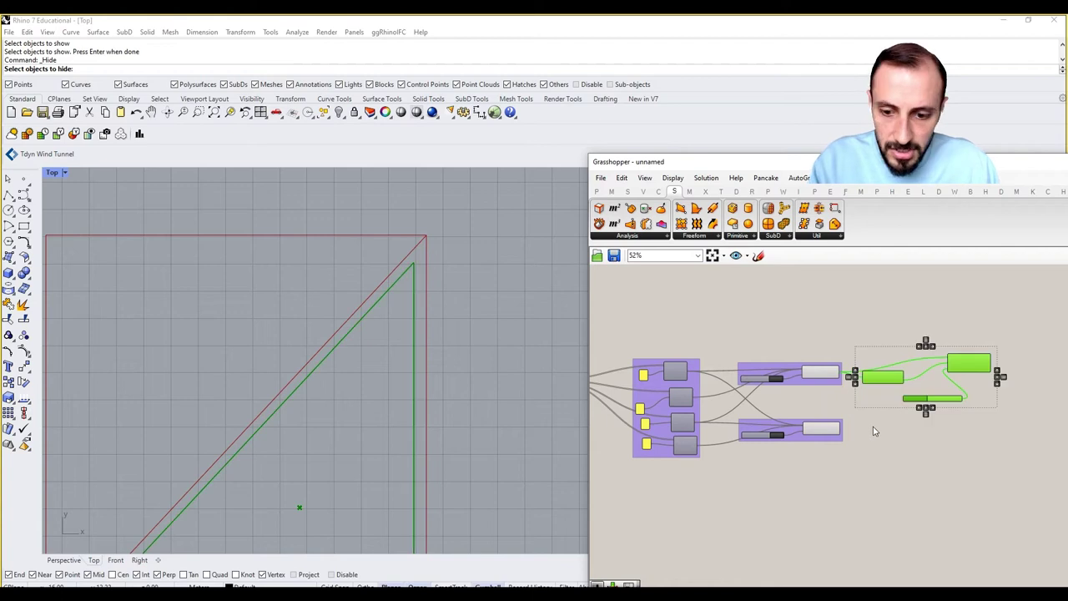
pyautogui.keyDown('alt'); pyautogui.moveTo(970, 372); pyautogui.dragTo(966, 450); pyautogui.keyUp('alt')
pyautogui.scroll(3, 943, 446)
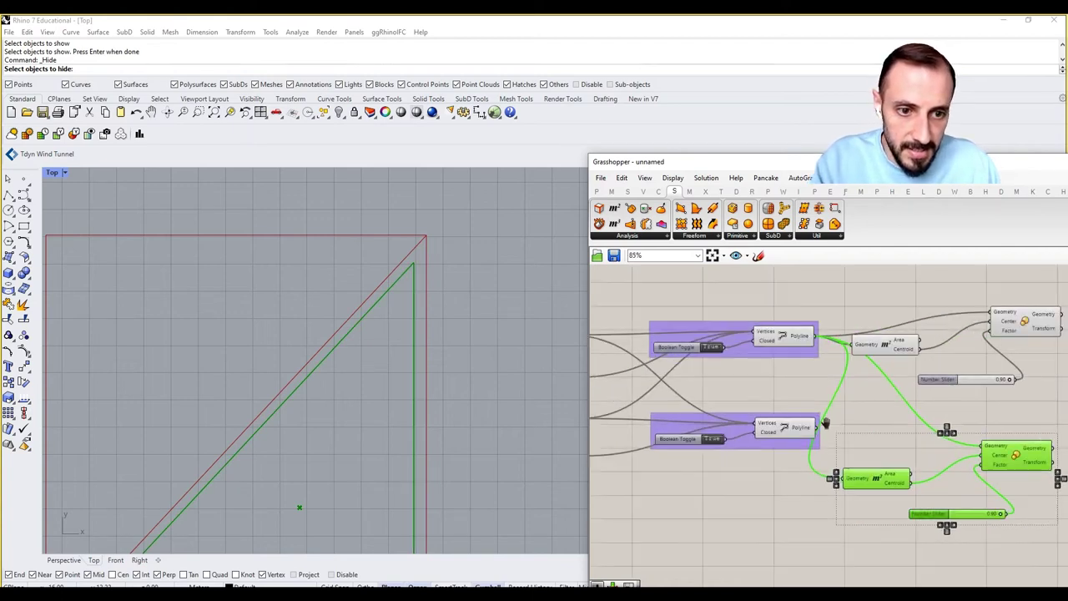
# Rewire the Geometry inputs of the duplicated Scale and Area components to the lower Polyline
pyautogui.moveTo(795, 425); pyautogui.dragTo(958, 443)
pyautogui.click(918, 413)
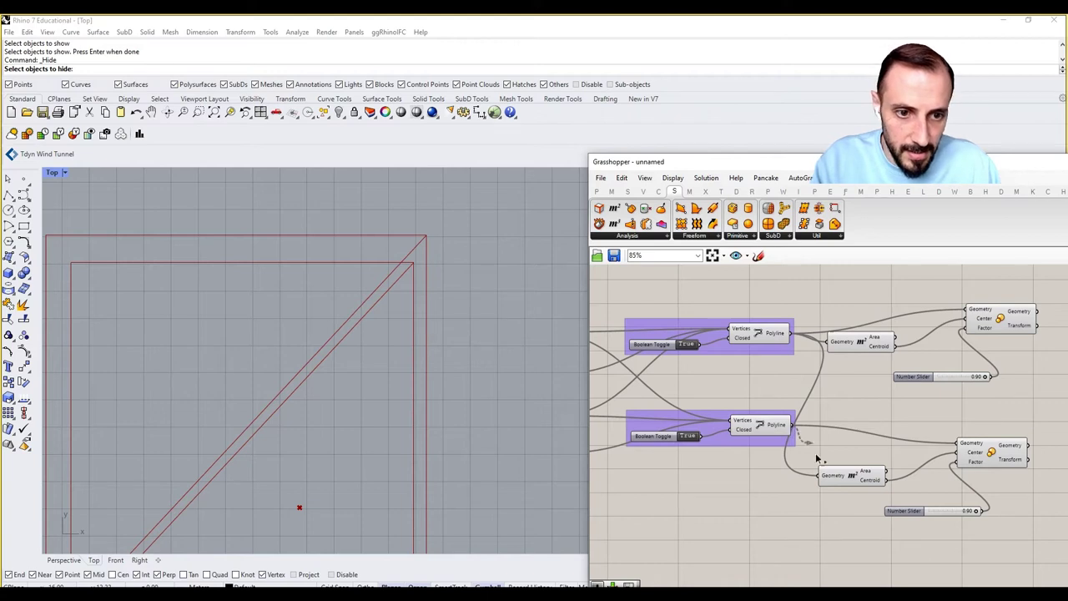
pyautogui.moveTo(816, 458); pyautogui.dragTo(830, 479)
pyautogui.click(989, 451)
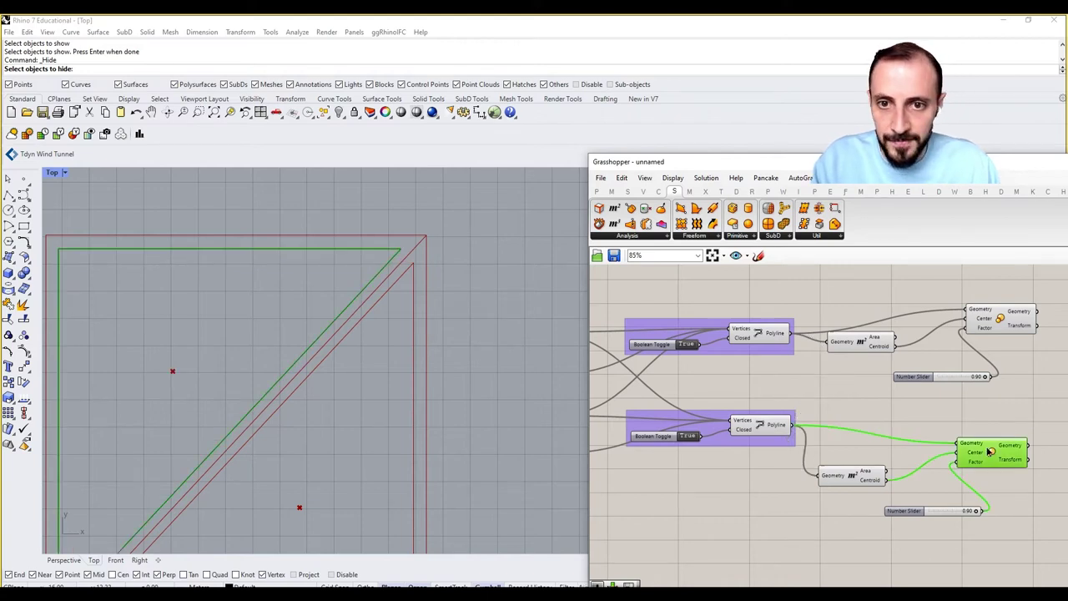
pyautogui.click(954, 430)
# Show the Perspective viewport maximized in Rhino instead of the Top view
pyautogui.scroll(-3, 951, 427)
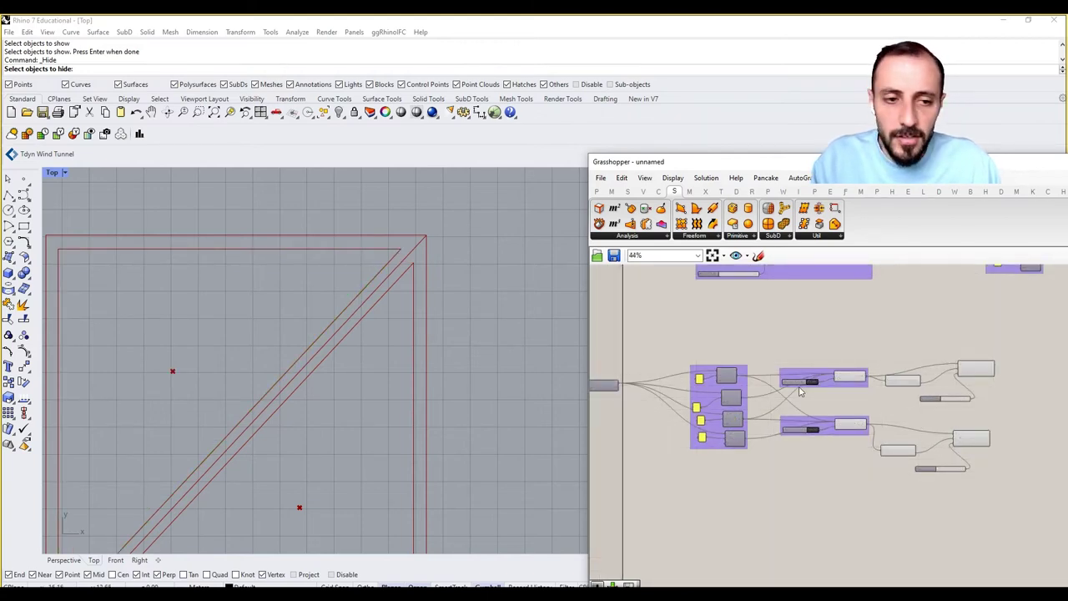
pyautogui.scroll(-4, 474, 367)
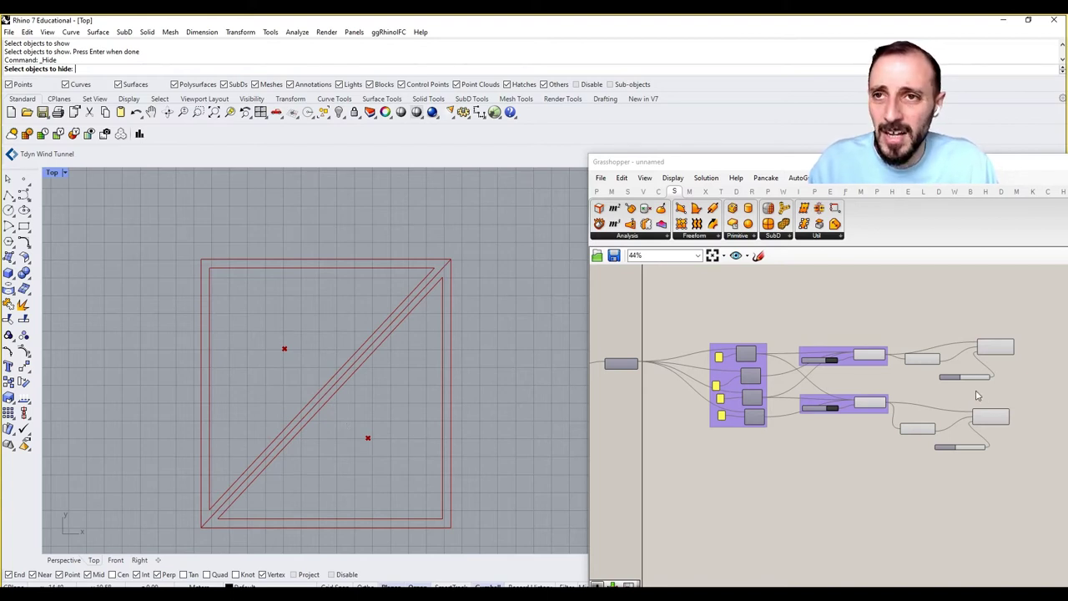
pyautogui.doubleClick(53, 174)
pyautogui.doubleClick(472, 173)
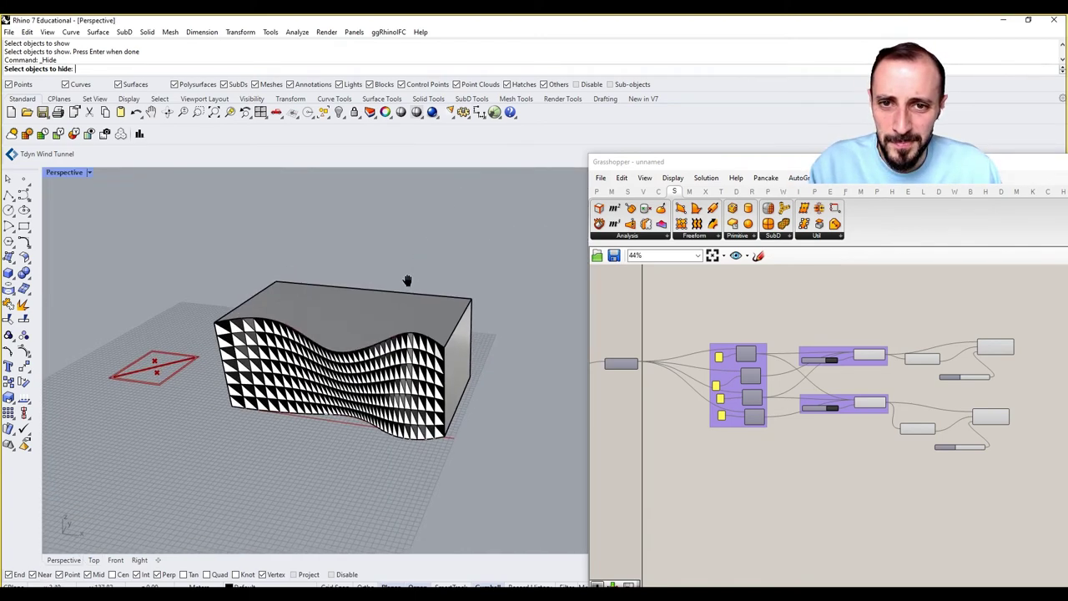
pyautogui.moveTo(1031, 352); pyautogui.dragTo(899, 396, button='right')
pyautogui.scroll(-3, 1022, 368)
pyautogui.scroll(5, 1005, 346)
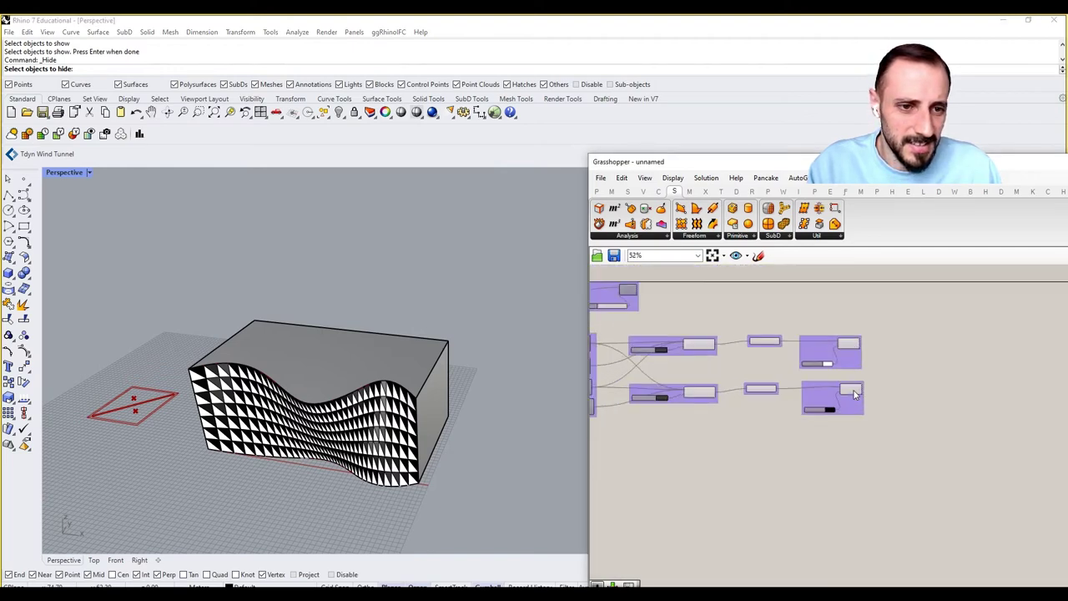
pyautogui.scroll(4, 854, 359)
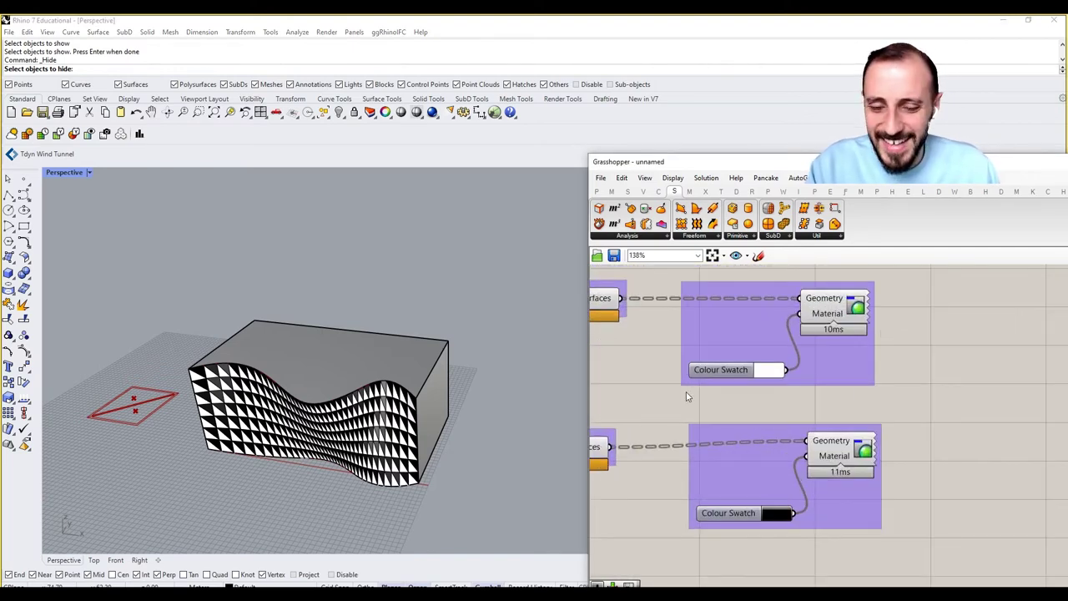
# Move the white-swatch Custom Preview group well above the upper Boundary Surfaces component and turn off its preview
pyautogui.scroll(-3, 877, 368)
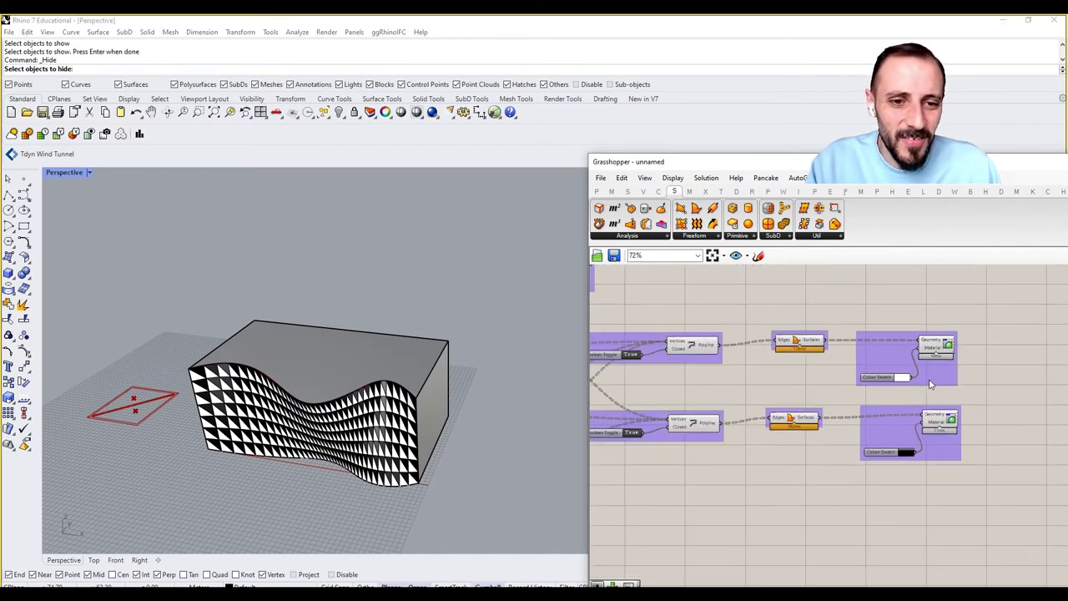
pyautogui.click(788, 343)
pyautogui.click(847, 318)
pyautogui.moveTo(986, 313); pyautogui.dragTo(880, 399)
pyautogui.moveTo(938, 335); pyautogui.dragTo(945, 272)
pyautogui.moveTo(946, 271); pyautogui.dragTo(942, 350, button='right')
pyautogui.moveTo(942, 354); pyautogui.dragTo(939, 284)
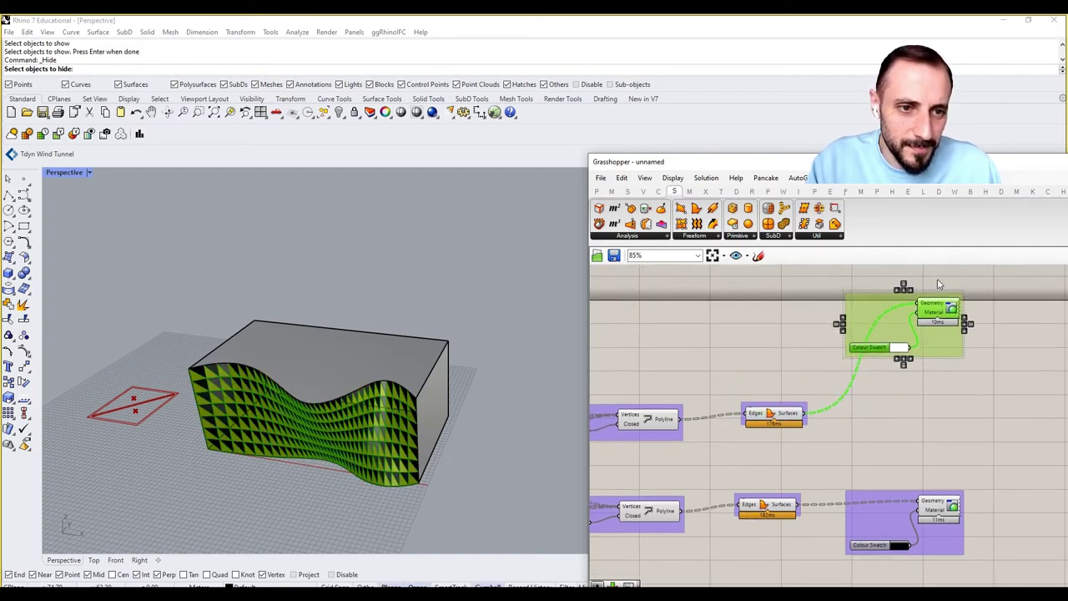
pyautogui.rightClick(939, 284)
pyautogui.click(967, 293)
# Turn off the preview of the black-swatch Custom Preview group and move it well below the lower Boundary Surfaces component
pyautogui.moveTo(990, 426); pyautogui.dragTo(852, 559)
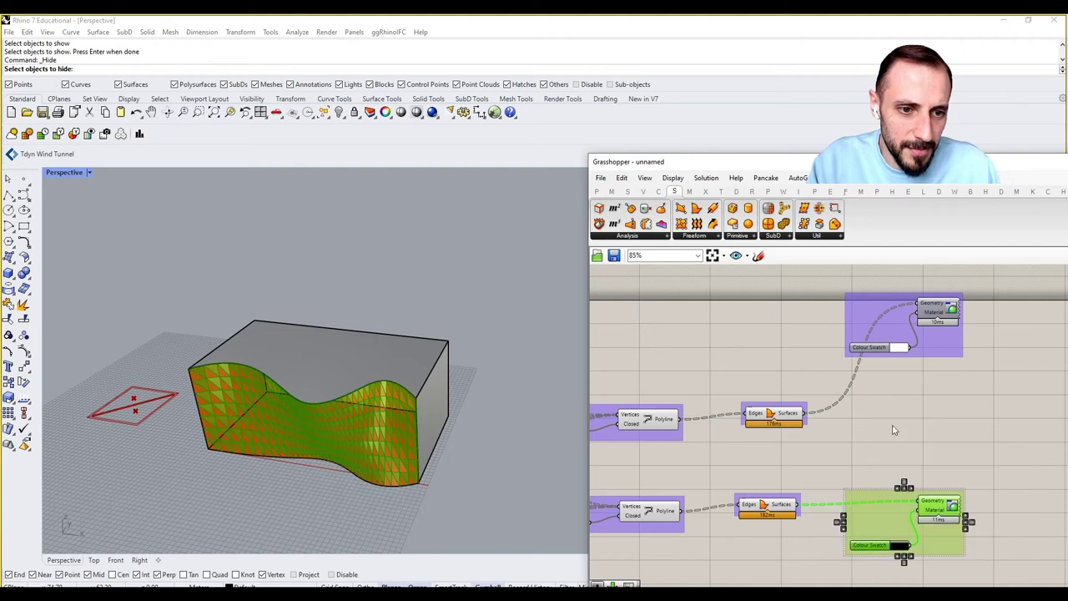
pyautogui.rightClick(892, 425)
pyautogui.click(919, 436)
pyautogui.moveTo(917, 433); pyautogui.dragTo(909, 372, button='right')
pyautogui.moveTo(926, 457); pyautogui.dragTo(926, 562)
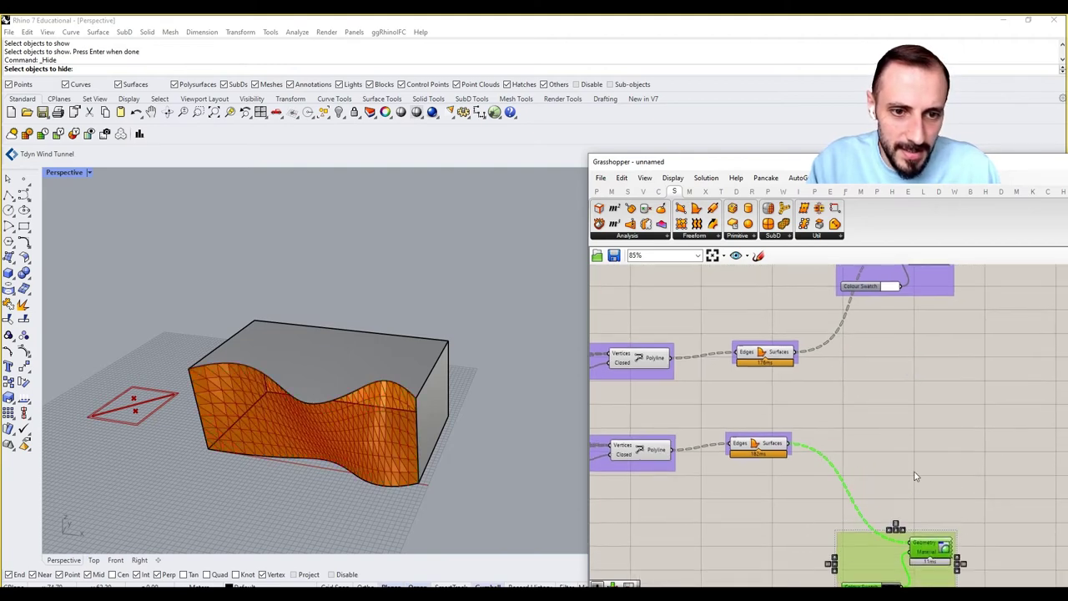
pyautogui.click(915, 476)
# Shift the two Boundary Surfaces components to the right, away from their Polyline components
pyautogui.moveTo(812, 424); pyautogui.dragTo(881, 451)
pyautogui.moveTo(815, 323); pyautogui.dragTo(883, 357)
pyautogui.click(844, 382)
# Duplicate the upper test Area, Scale and number slider components, placing the copies near the facade's Polyline groups
pyautogui.moveTo(801, 385); pyautogui.dragTo(931, 364, button='right')
pyautogui.scroll(-7, 931, 363)
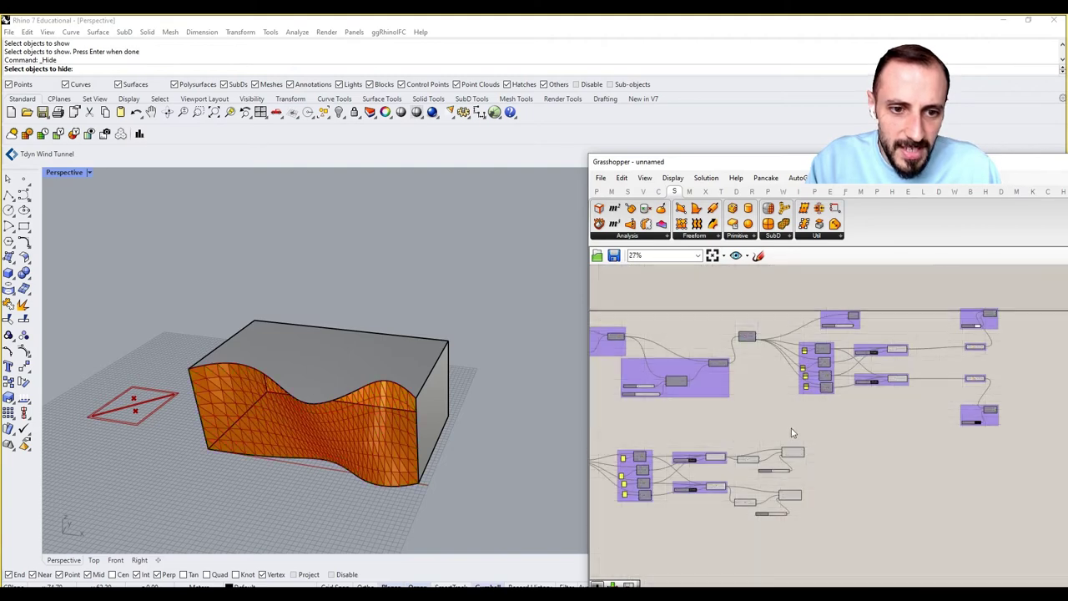
pyautogui.scroll(6, 749, 469)
pyautogui.moveTo(895, 388); pyautogui.dragTo(754, 489)
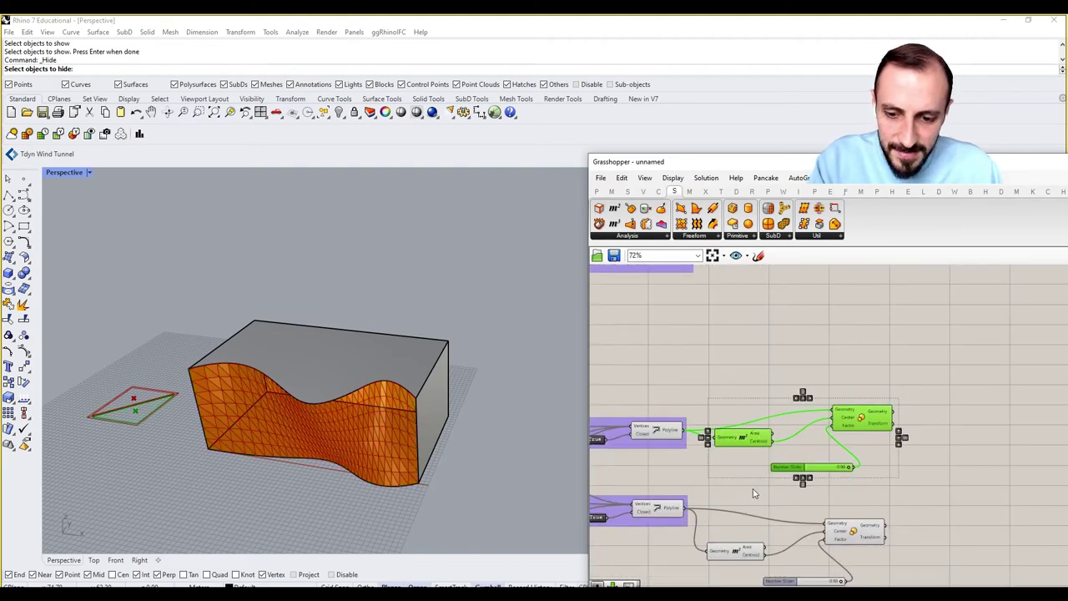
pyautogui.scroll(-3, 844, 420)
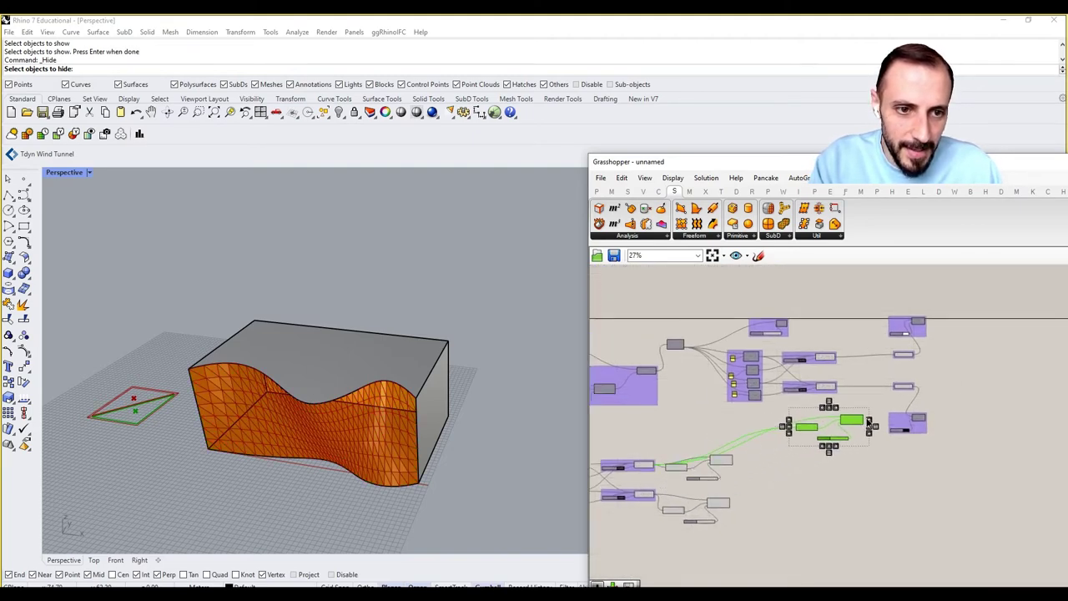
pyautogui.moveTo(858, 422)
pyautogui.mouseDown()
pyautogui.moveTo(879, 417)
pyautogui.moveTo(855, 423)
pyautogui.mouseUp()
# Move the Boundary Surfaces components and both Custom Preview groups farther right to free canvas space after the facade Polylines
pyautogui.moveTo(943, 304); pyautogui.dragTo(1036, 364)
pyautogui.moveTo(953, 380); pyautogui.dragTo(875, 445)
pyautogui.moveTo(928, 420); pyautogui.dragTo(1006, 416)
pyautogui.click(1019, 415)
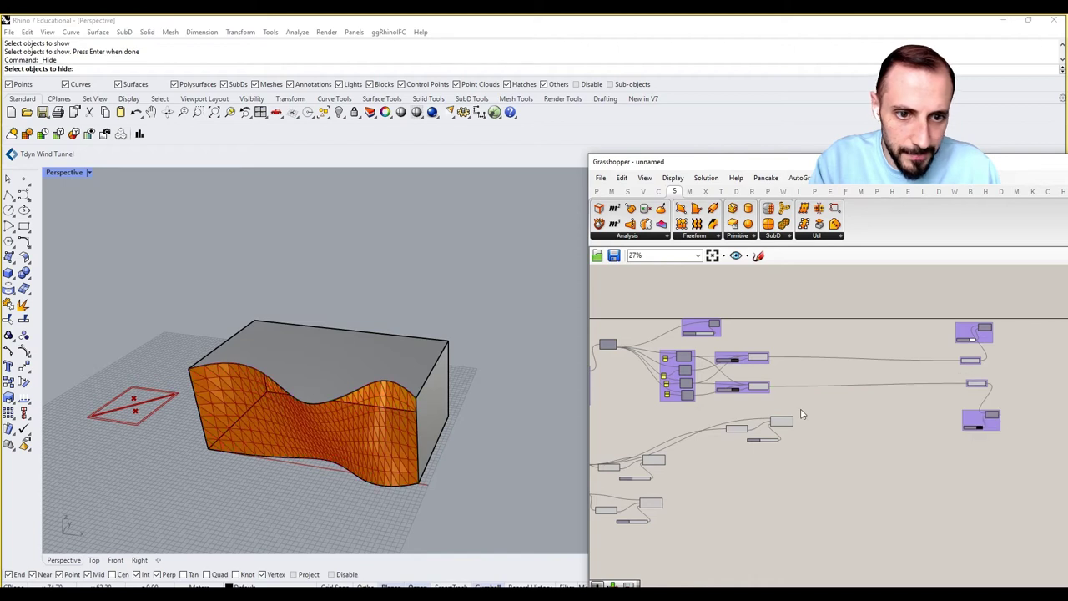
# Move the copied Area, Scale and slider components beside the facade's upper Polyline and group them
pyautogui.moveTo(800, 414); pyautogui.dragTo(709, 454)
pyautogui.scroll(3, 803, 417)
pyautogui.moveTo(764, 431); pyautogui.dragTo(888, 290)
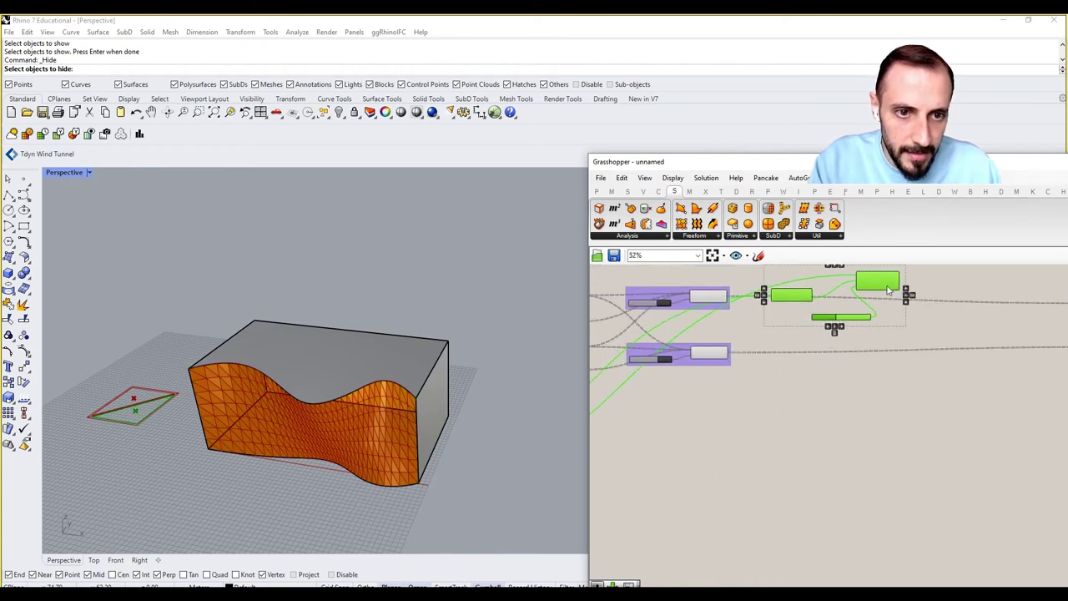
pyautogui.scroll(3, 784, 299)
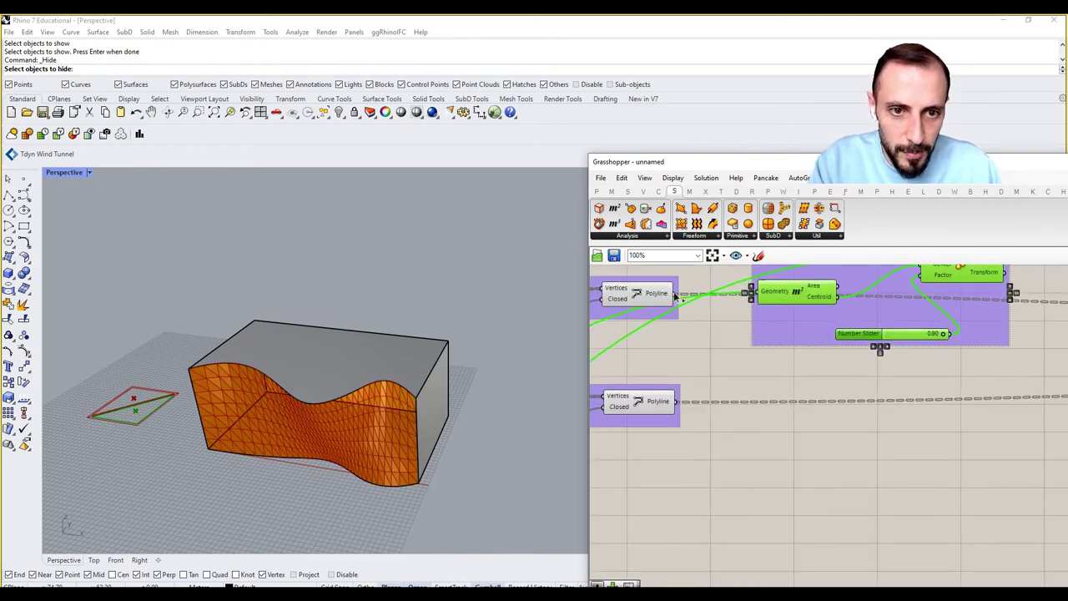
# Rewire the Geometry inputs of the copied Area and Scale components to the facade's upper Polyline
pyautogui.moveTo(757, 293); pyautogui.dragTo(754, 295)
pyautogui.click(753, 359)
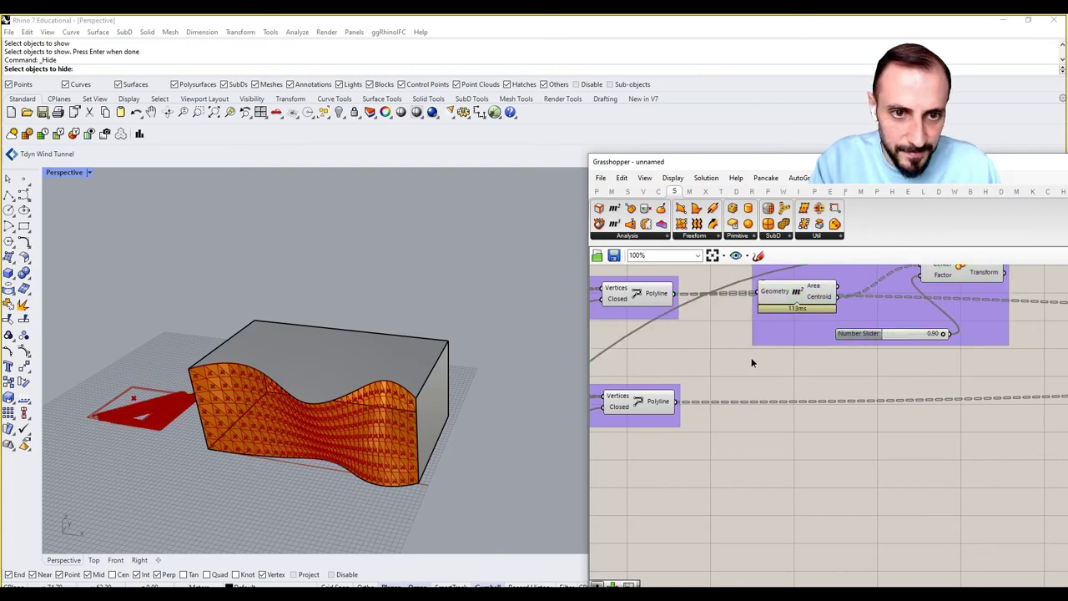
pyautogui.moveTo(753, 360); pyautogui.dragTo(771, 383, button='right')
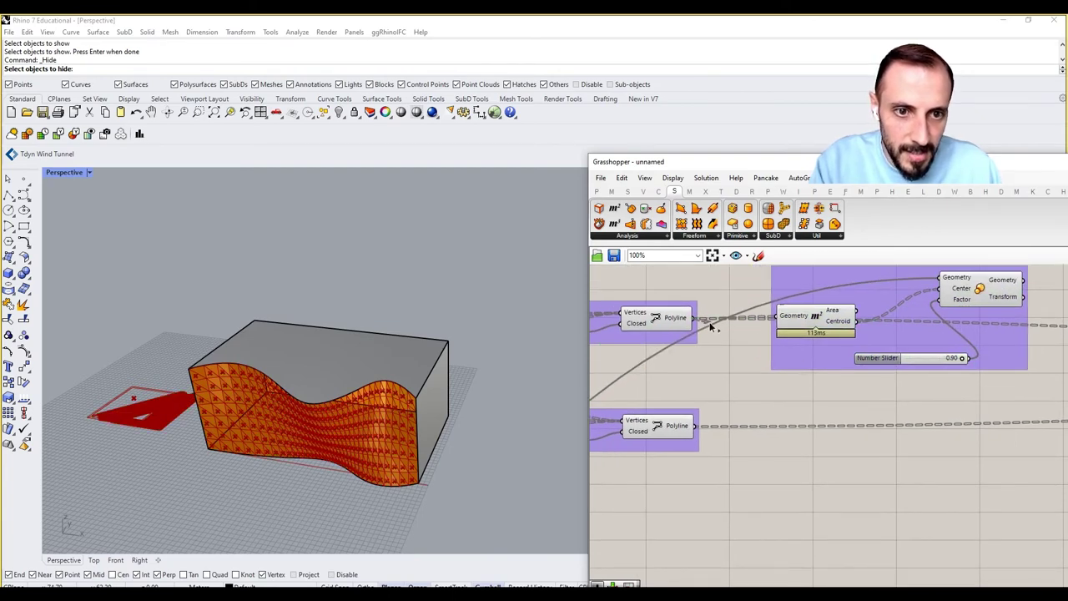
pyautogui.moveTo(698, 318); pyautogui.dragTo(948, 280)
# Duplicate the grouped Area, Scale and slider components, placing the copy directly below, beside the facade's lower Polyline
pyautogui.scroll(-3, 850, 382)
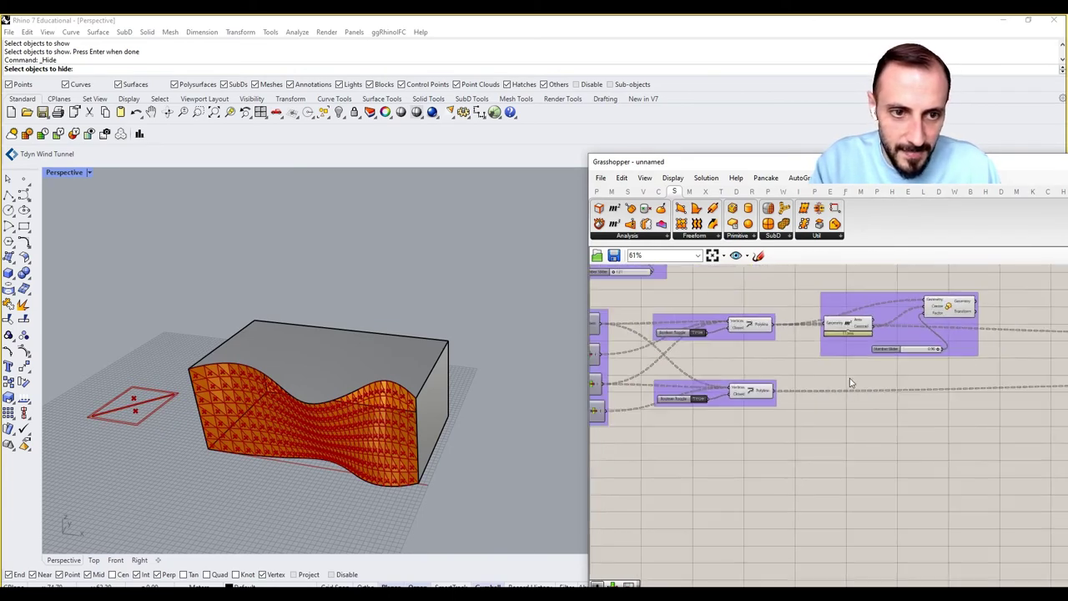
pyautogui.moveTo(818, 284); pyautogui.dragTo(1014, 371)
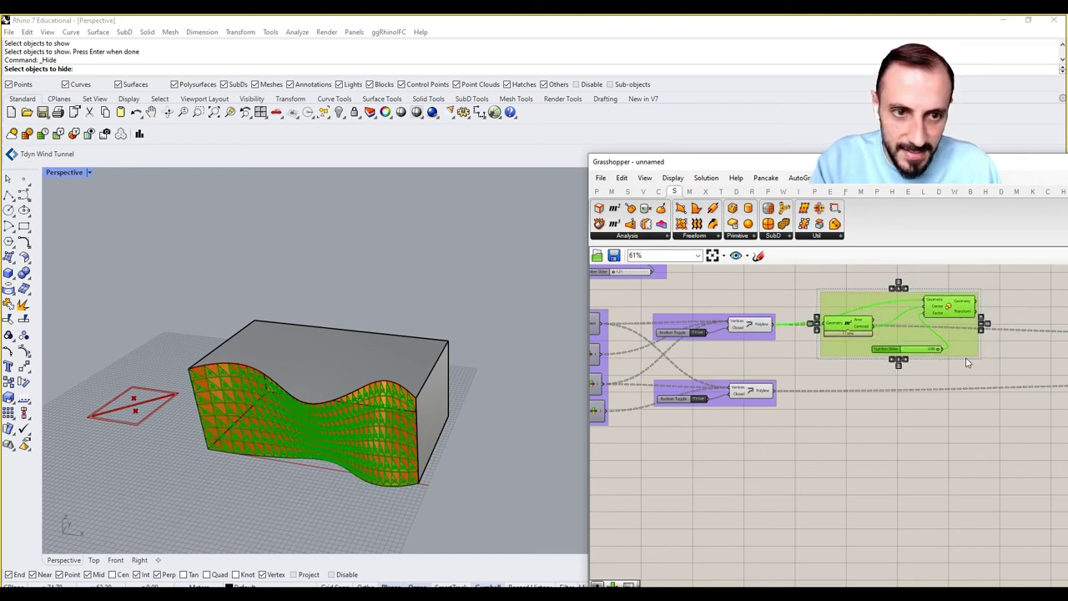
pyautogui.hotkey('ctrl', 'c')
pyautogui.hotkey('ctrl', 'v')
pyautogui.moveTo(952, 314); pyautogui.dragTo(950, 415)
# Rewire the Geometry inputs of the lower group's Area and Scale components to the facade's lower Polyline
pyautogui.scroll(2, 802, 377)
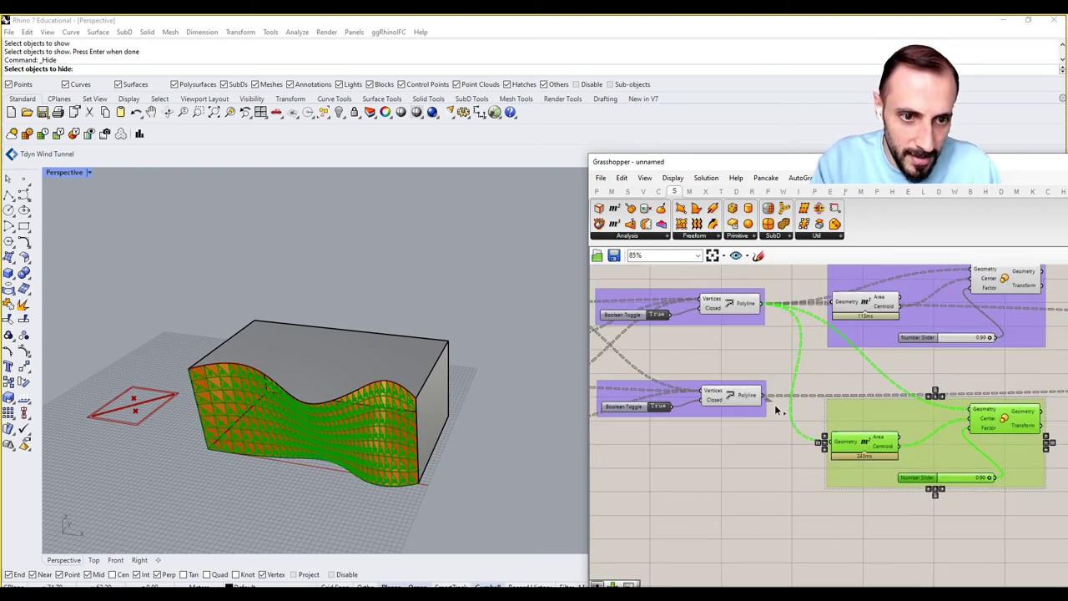
pyautogui.moveTo(825, 442); pyautogui.dragTo(766, 397)
pyautogui.moveTo(918, 419); pyautogui.dragTo(969, 410)
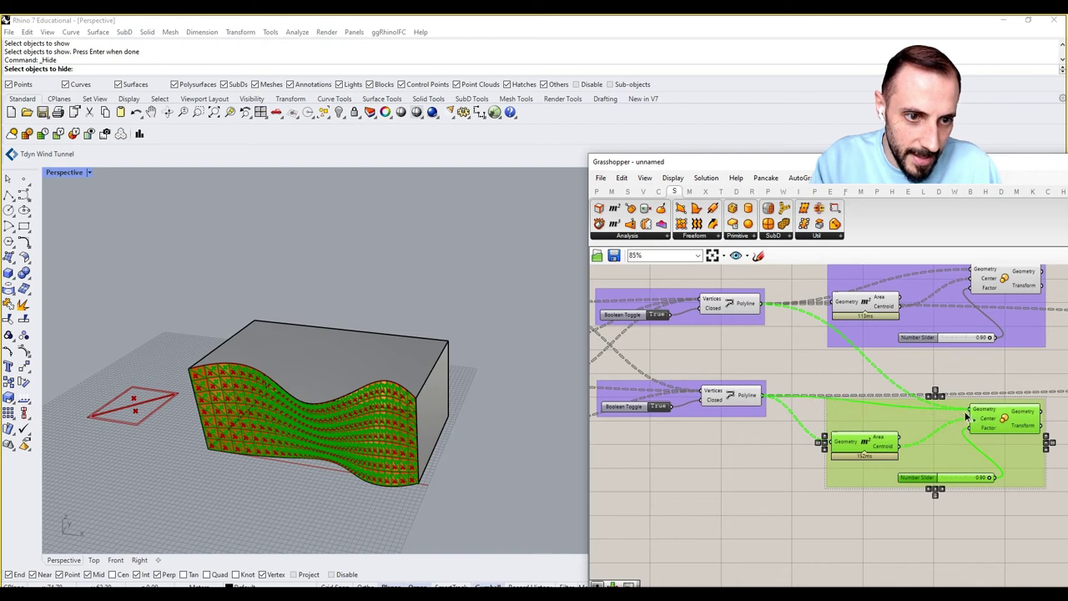
pyautogui.click(968, 494)
# Delete the number slider from the upper Area and Scale group
pyautogui.moveTo(945, 477)
pyautogui.mouseDown()
pyautogui.moveTo(917, 405)
pyautogui.moveTo(943, 482)
pyautogui.mouseUp()
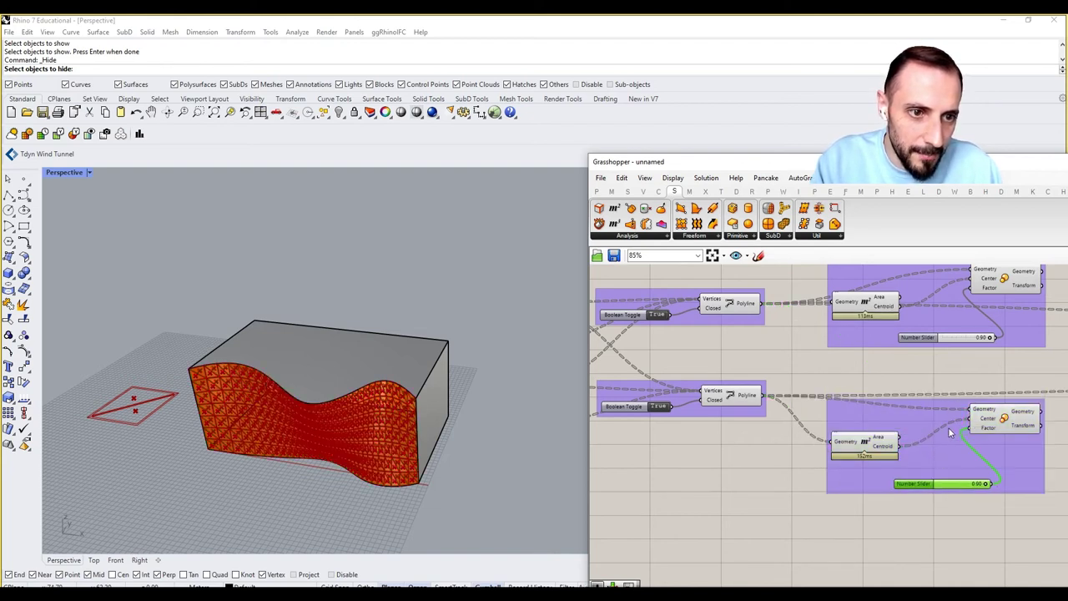
pyautogui.click(882, 339)
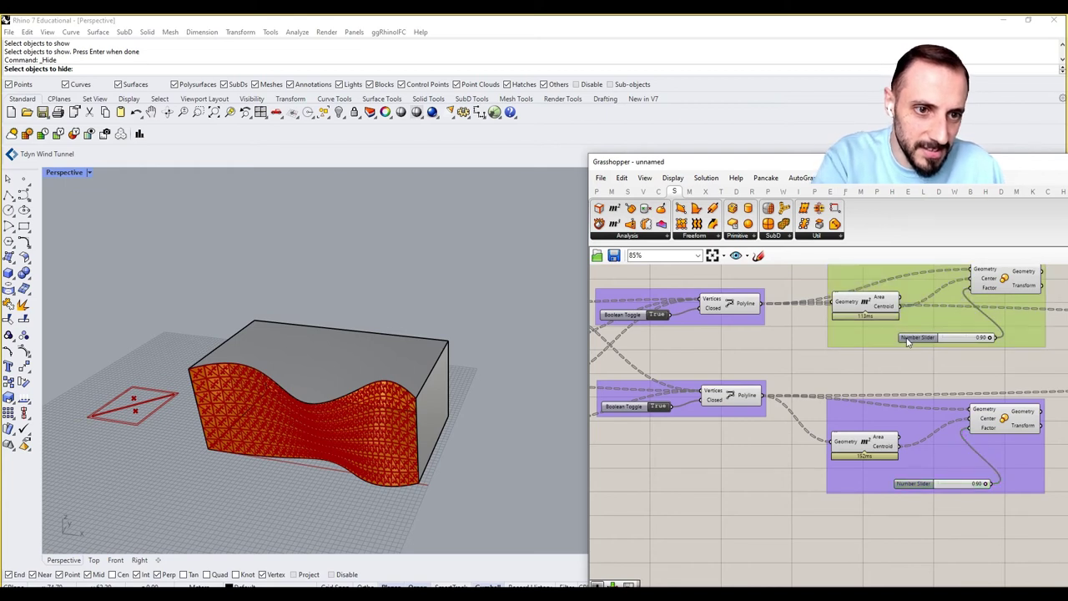
pyautogui.click(909, 337)
pyautogui.press('Delete')
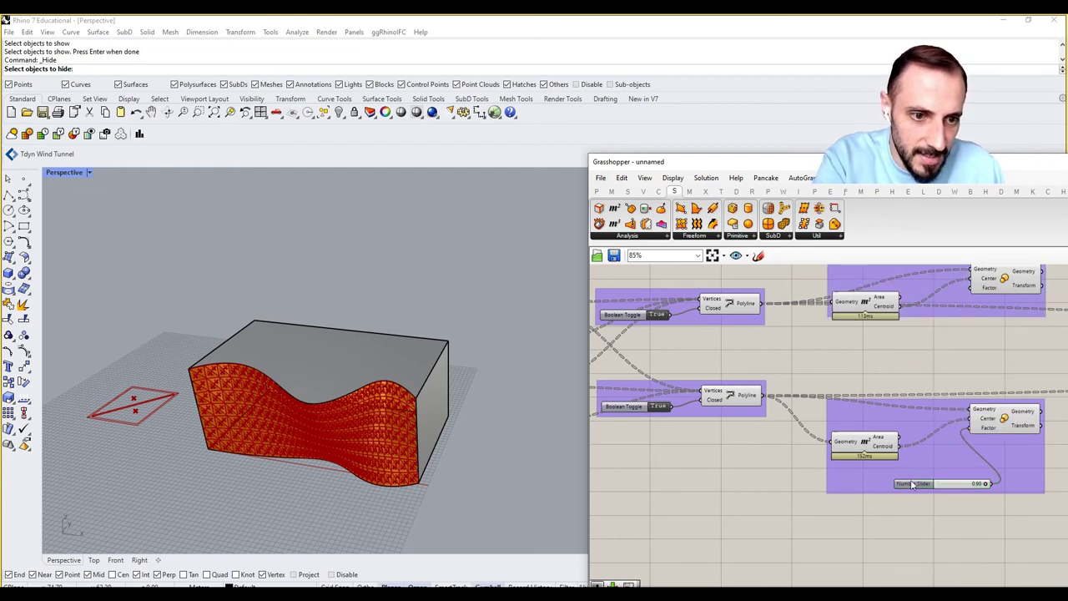
# Take the remaining number slider out of its group, place it between the two groups and wire it to both Scale Factor inputs
pyautogui.rightClick(922, 467)
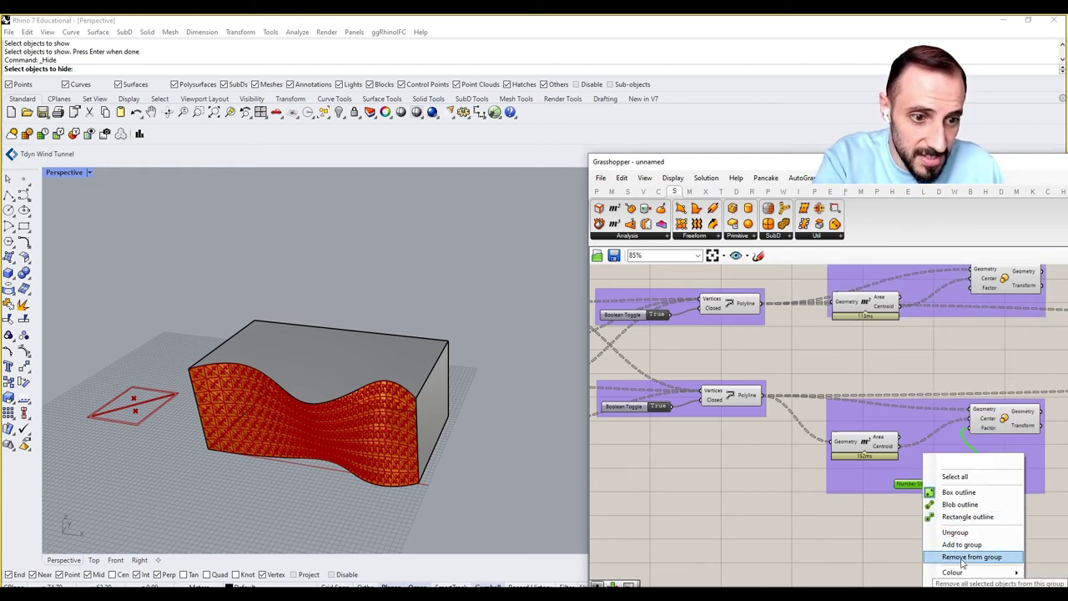
pyautogui.click(942, 553)
pyautogui.moveTo(921, 489); pyautogui.dragTo(859, 357)
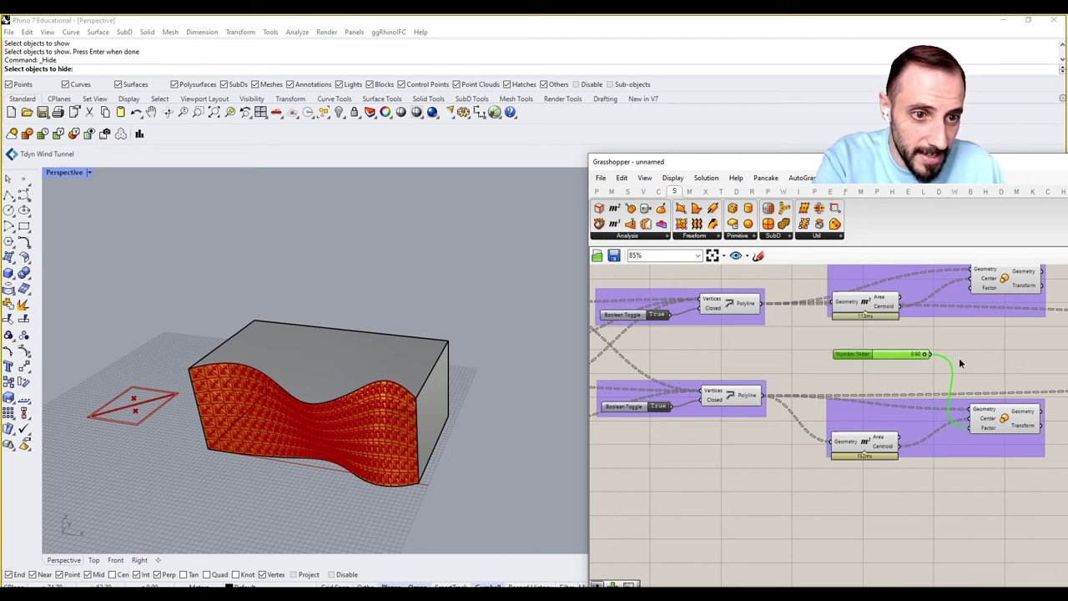
pyautogui.moveTo(960, 363); pyautogui.dragTo(839, 357, button='right')
pyautogui.scroll(-3, 927, 352)
pyautogui.scroll(3, 851, 342)
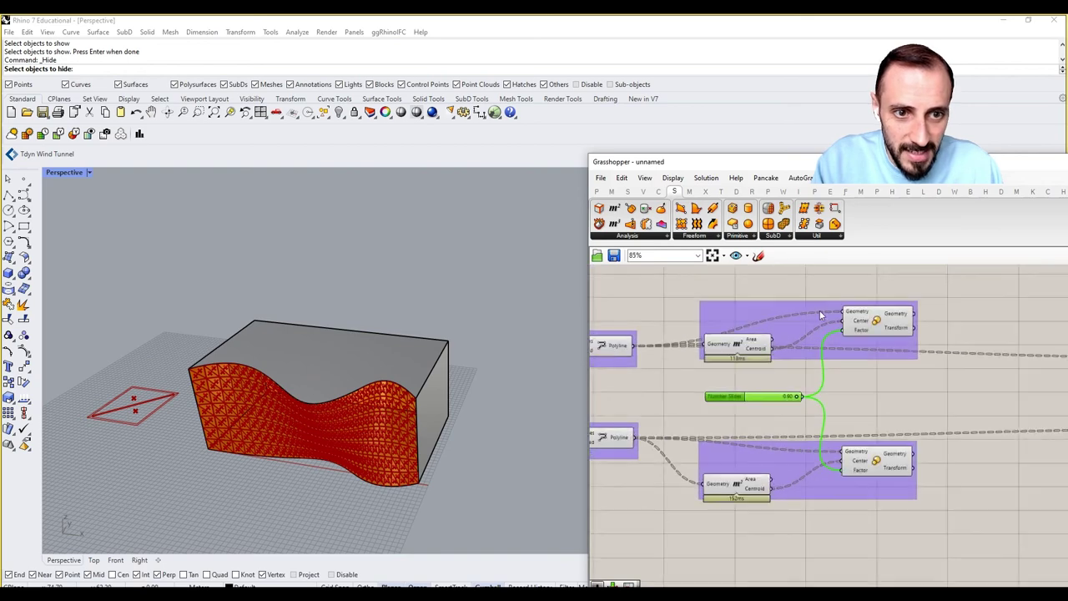
# Turn off the preview of the facade's two Polyline and two Area components
pyautogui.moveTo(730, 302); pyautogui.dragTo(874, 309, button='right')
pyautogui.moveTo(934, 311); pyautogui.dragTo(744, 535)
pyautogui.rightClick(749, 419)
pyautogui.click(782, 449)
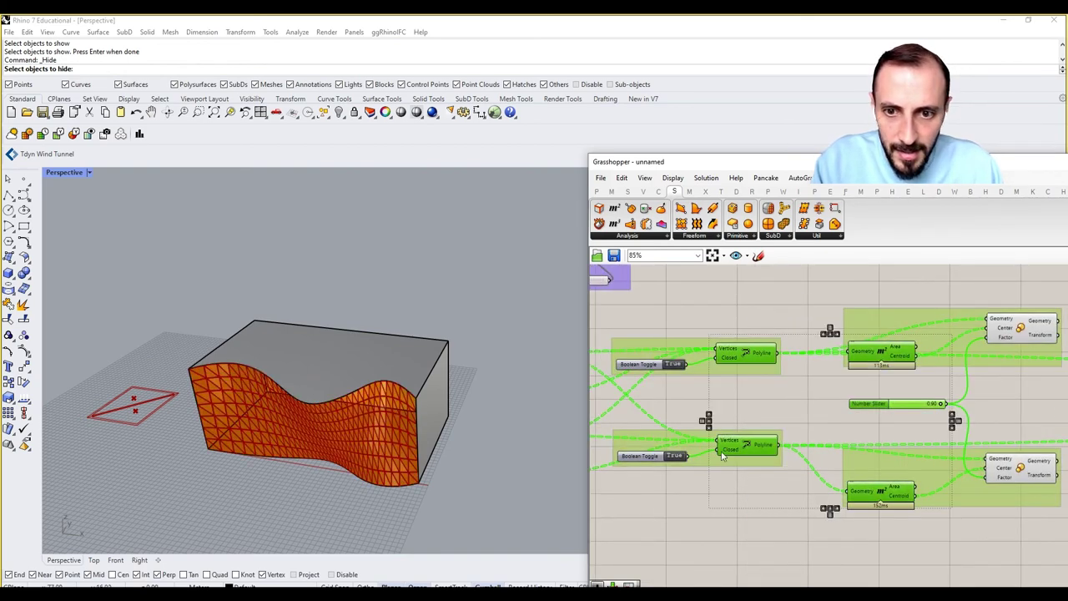
# Turn off the preview of both Boundary Surfaces components and show the facade panels close up in Rhino
pyautogui.scroll(-2, 900, 368)
pyautogui.scroll(1, 900, 369)
pyautogui.moveTo(956, 369); pyautogui.dragTo(868, 451)
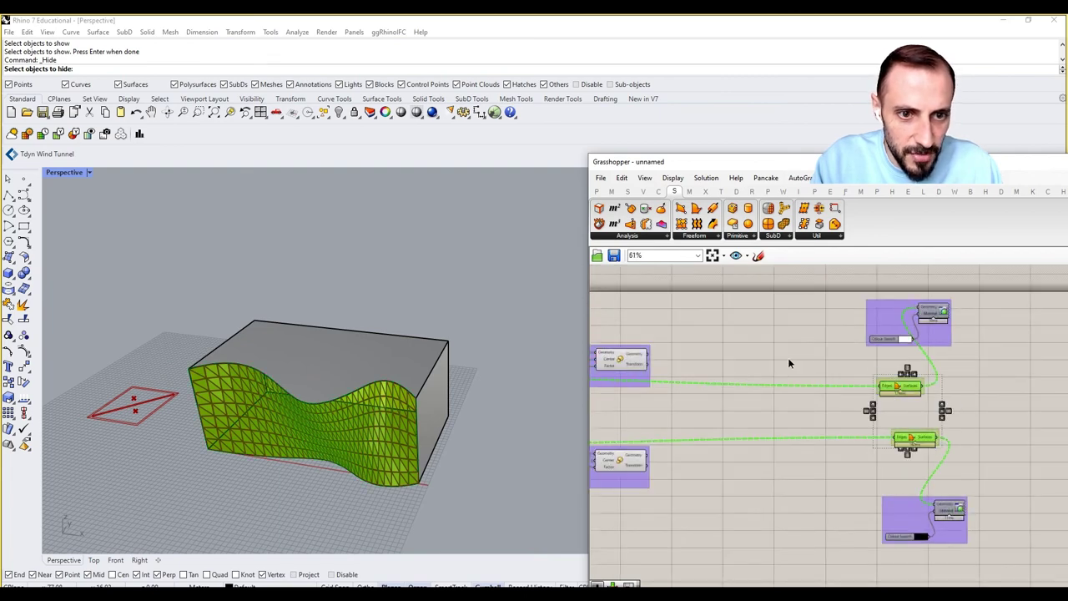
pyautogui.rightClick(788, 357)
pyautogui.click(805, 377)
pyautogui.moveTo(724, 373); pyautogui.dragTo(837, 378, button='right')
pyautogui.scroll(6, 417, 384)
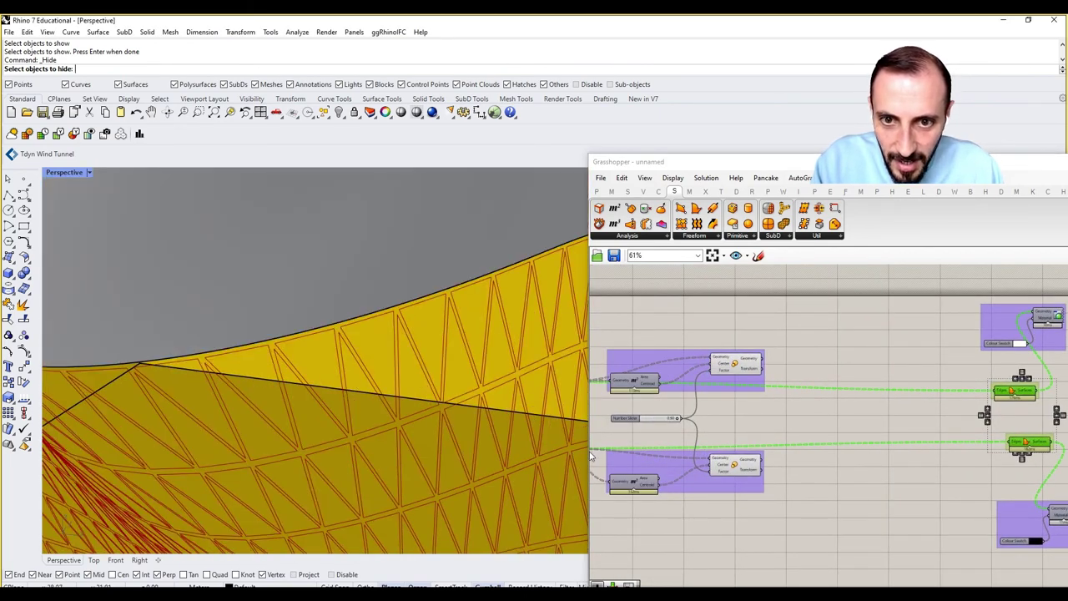
# Turn the preview of the facade's two Polyline components back on
pyautogui.moveTo(680, 385); pyautogui.dragTo(791, 389, button='right')
pyautogui.moveTo(684, 364); pyautogui.dragTo(615, 503)
pyautogui.rightClick(662, 332)
pyautogui.click(685, 351)
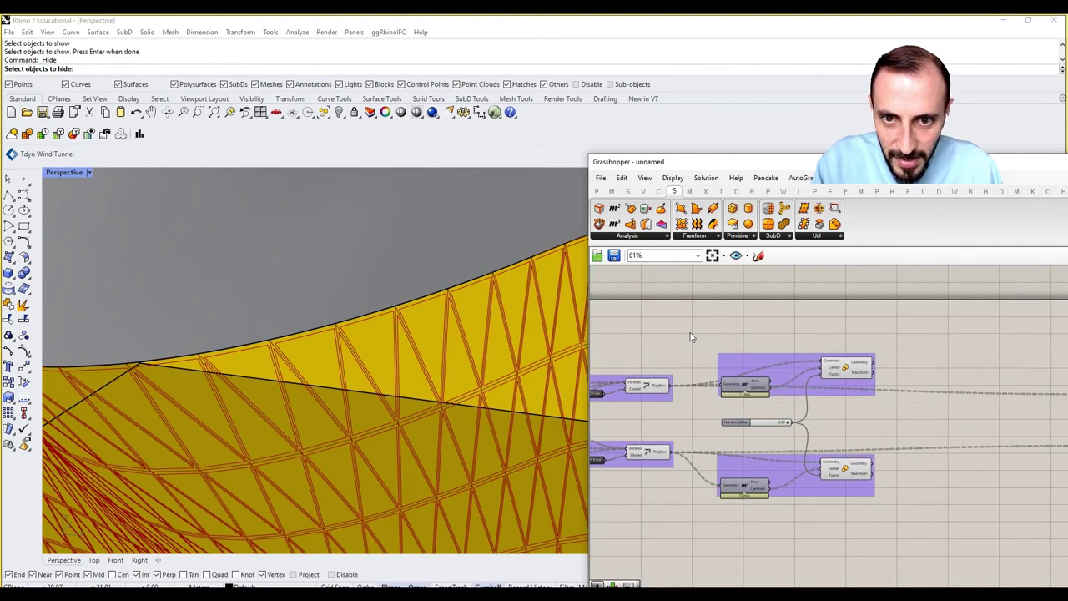
# Lower the shared Scale Factor slider to shrink the inner triangles of both panel sets
pyautogui.scroll(3, 784, 427)
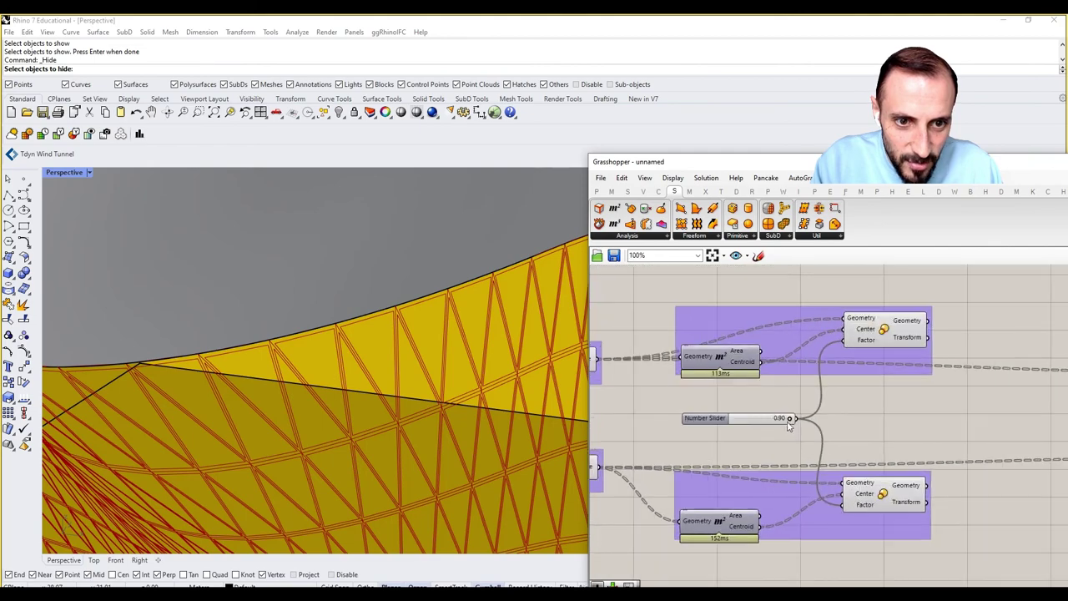
pyautogui.moveTo(789, 422)
pyautogui.mouseDown()
pyautogui.moveTo(754, 421)
pyautogui.moveTo(779, 426)
pyautogui.mouseUp()
pyautogui.moveTo(893, 415); pyautogui.dragTo(830, 410, button='right')
pyautogui.scroll(-4, 828, 409)
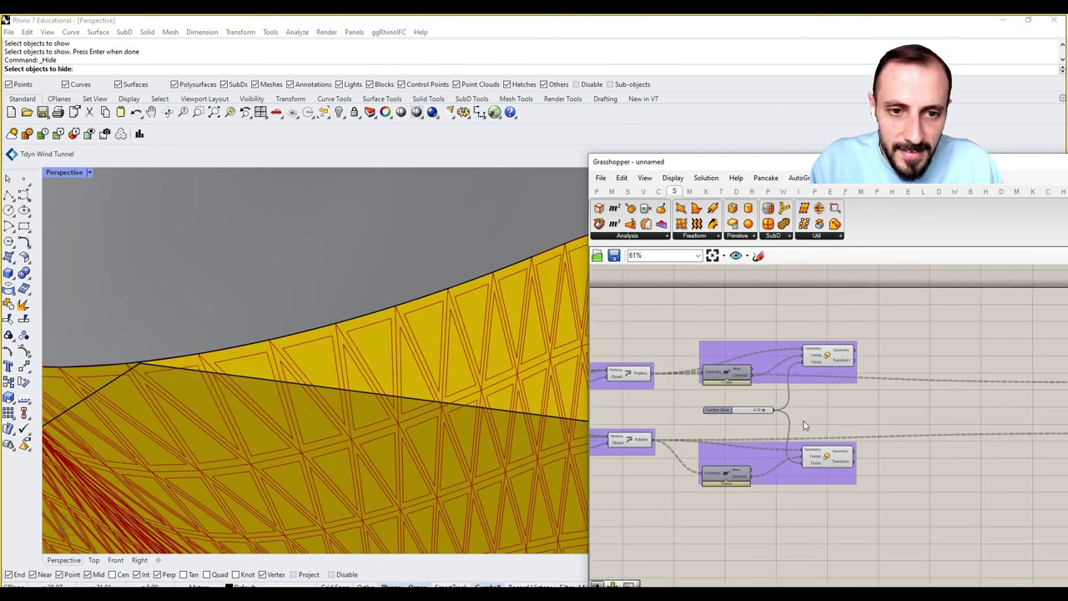
# Highlight the upper and lower Scale components in turn to examine their inner triangles on the facade
pyautogui.click(833, 358)
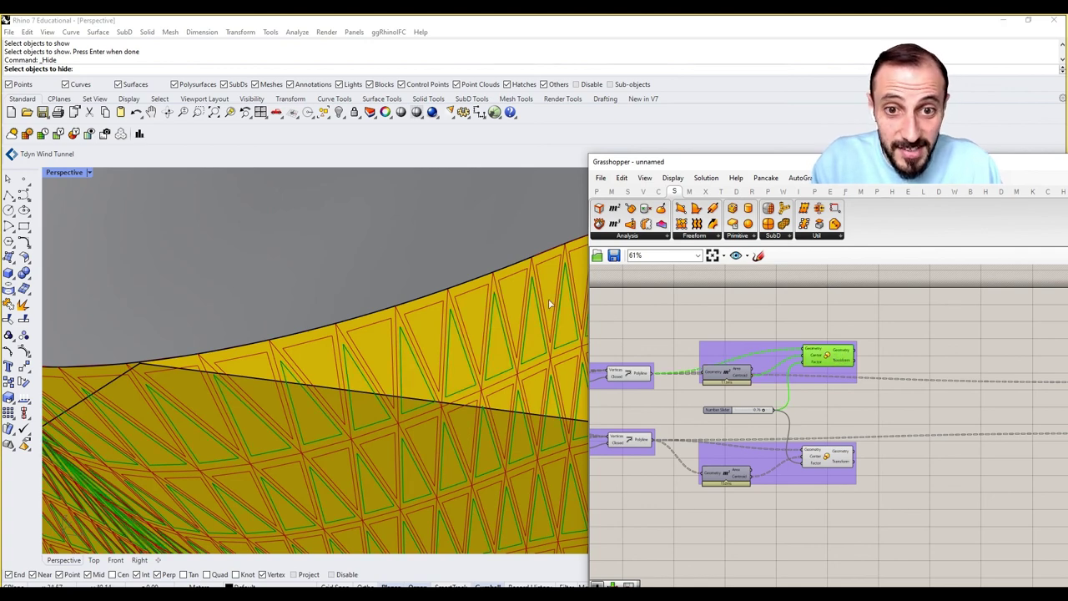
pyautogui.click(831, 461)
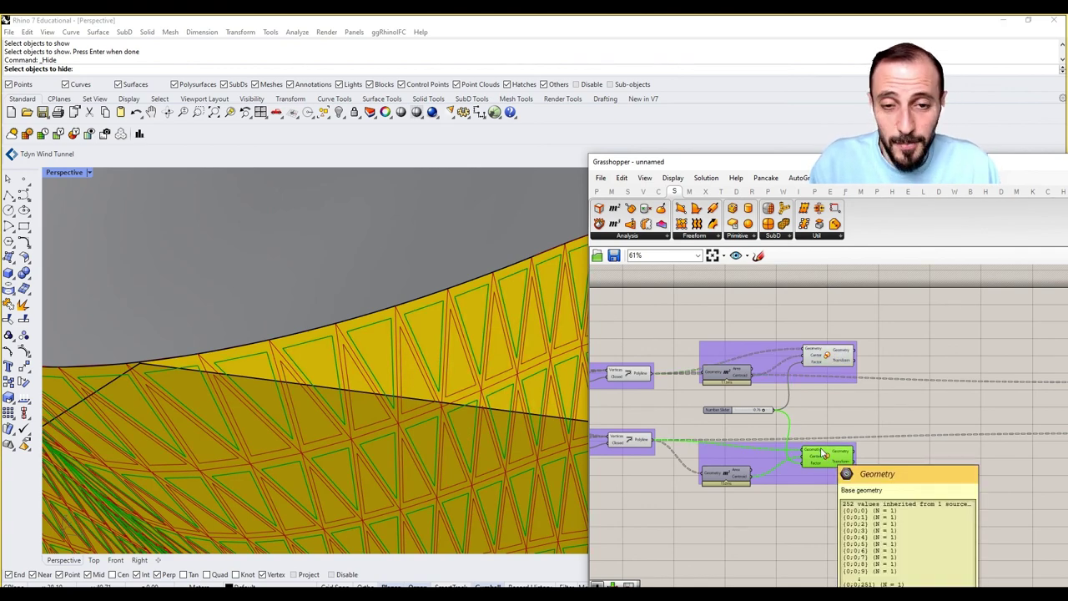
pyautogui.moveTo(839, 426); pyautogui.dragTo(728, 421, button='right')
pyautogui.scroll(-1, 727, 421)
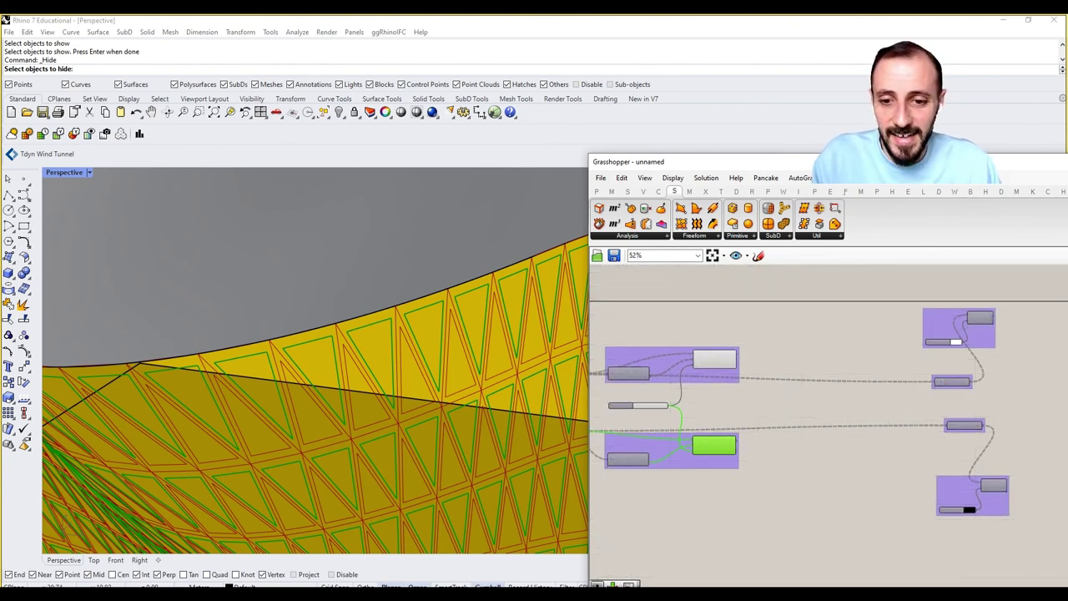